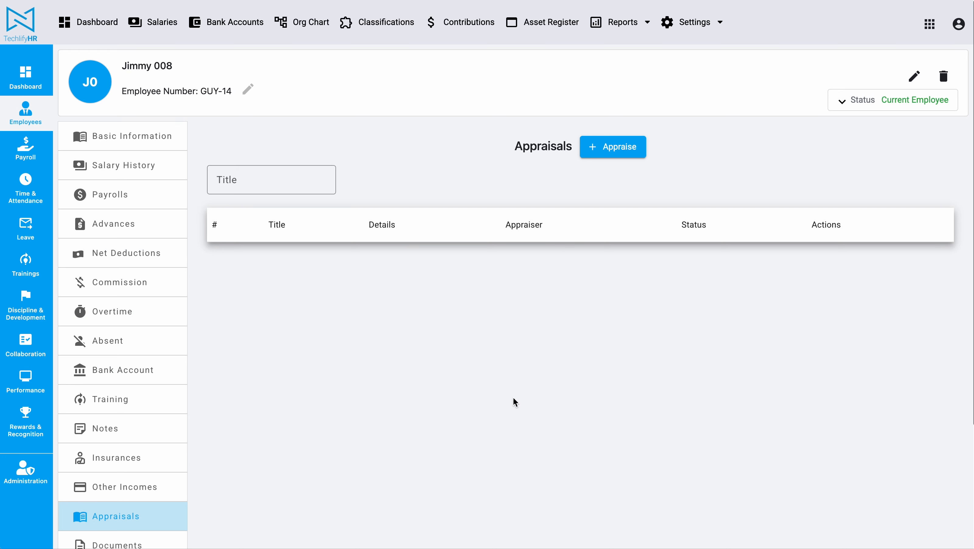
Step: Start a new appraisal from the employee's Appraisals tab with + Appraise
click(595, 149)
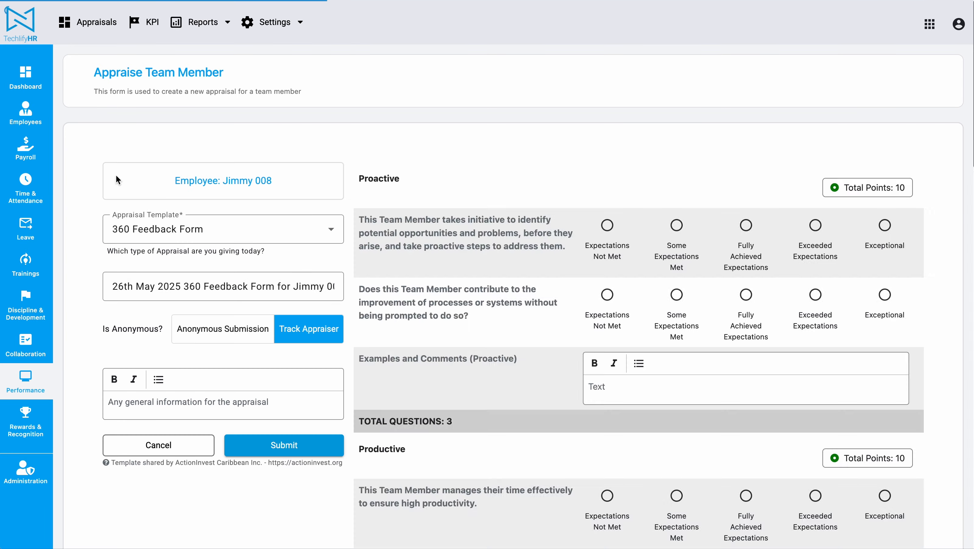
Step: Check the employee and dated title fields, keeping 360 Feedback Form as the appraisal template
triple_click(264, 175)
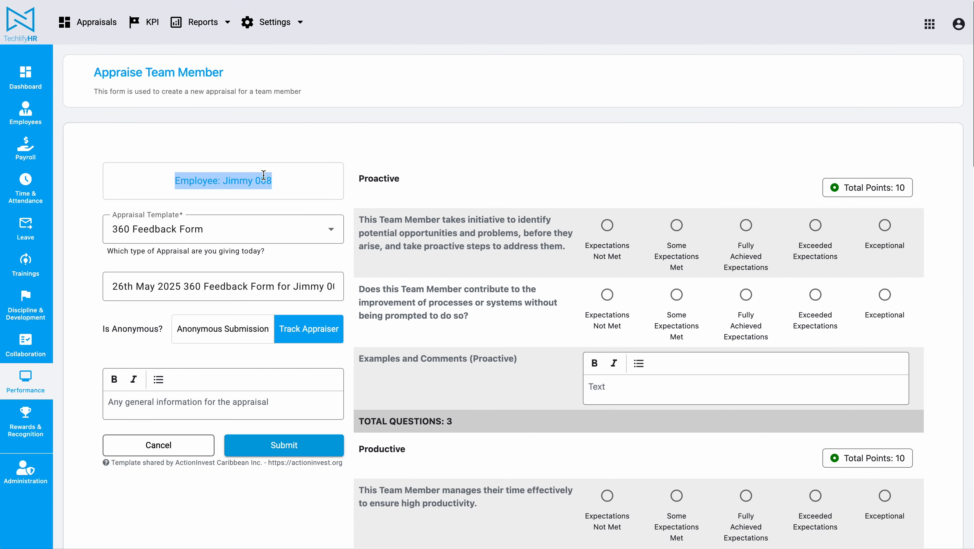
click(318, 109)
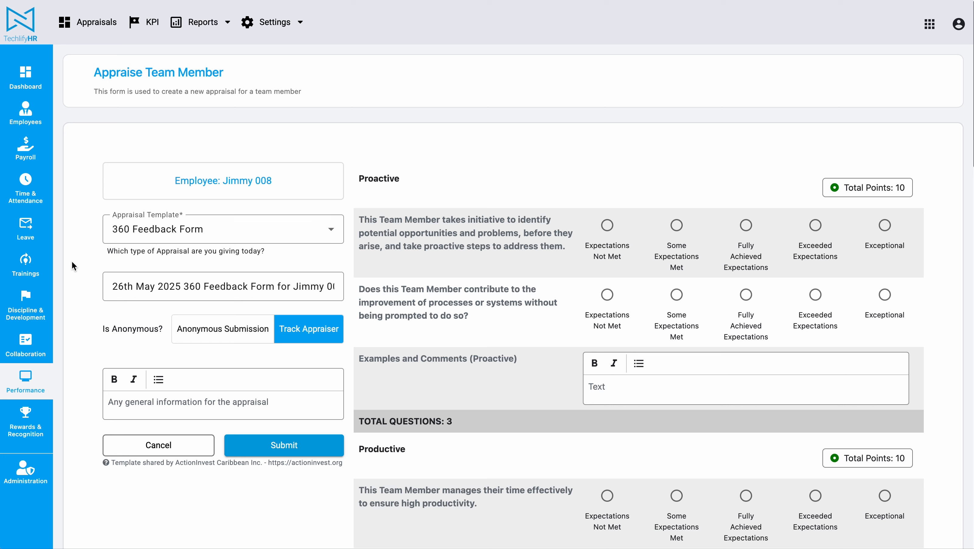
click(162, 286)
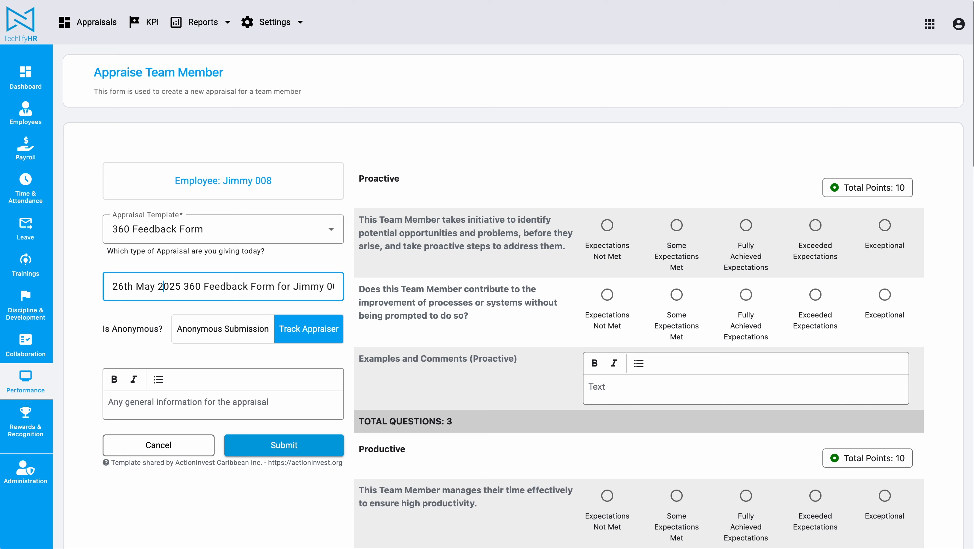
click(114, 347)
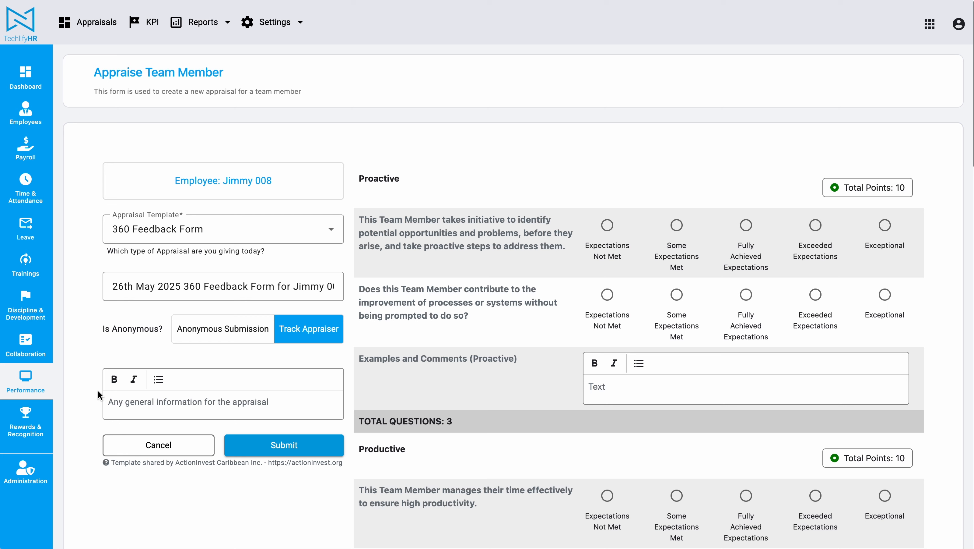
click(173, 227)
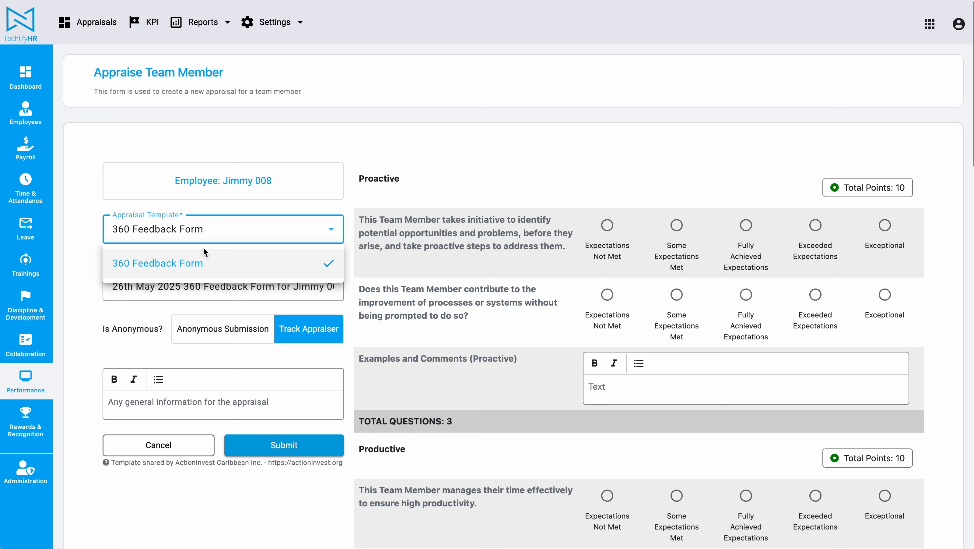
click(73, 252)
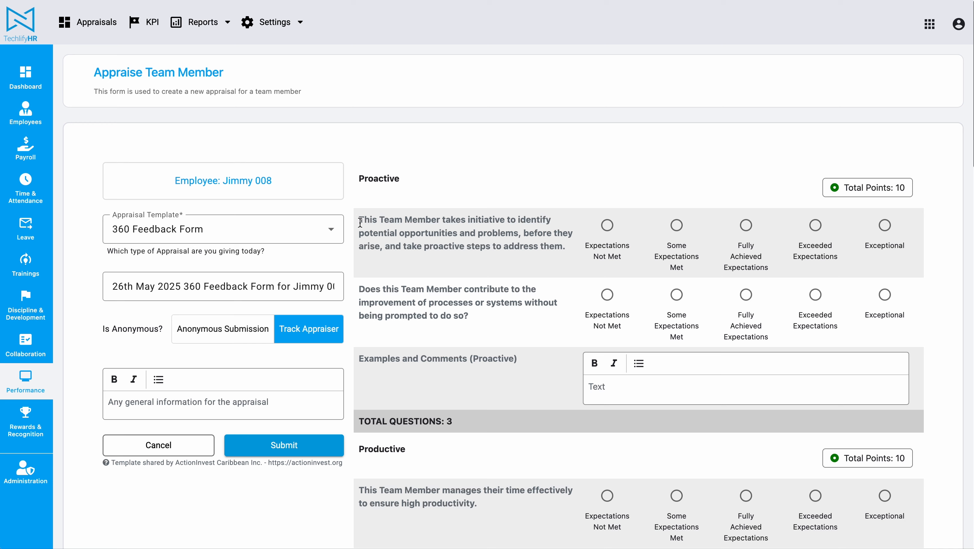
Step: Rate both Proactive questions Exceptional and enter N/A as the Proactive comment
drag(361, 222, 562, 245)
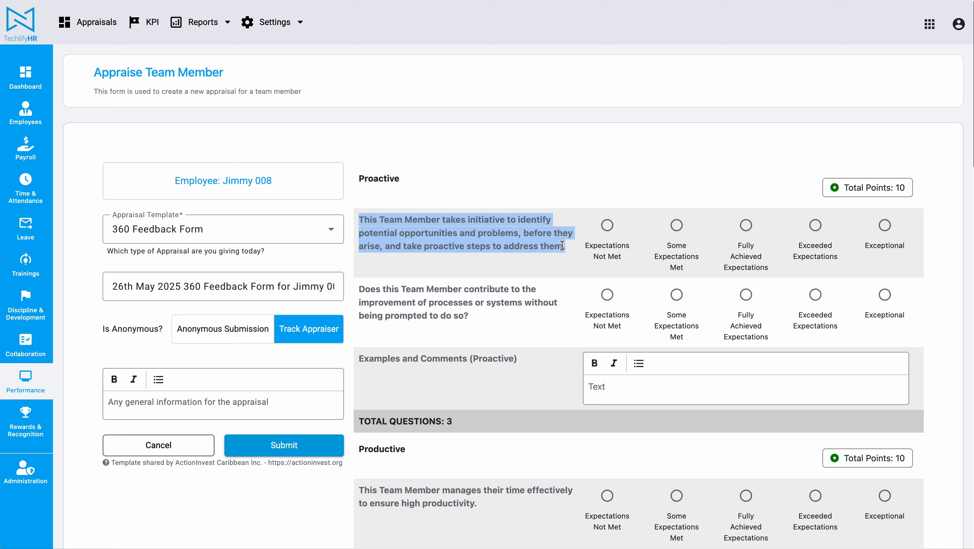
click(508, 266)
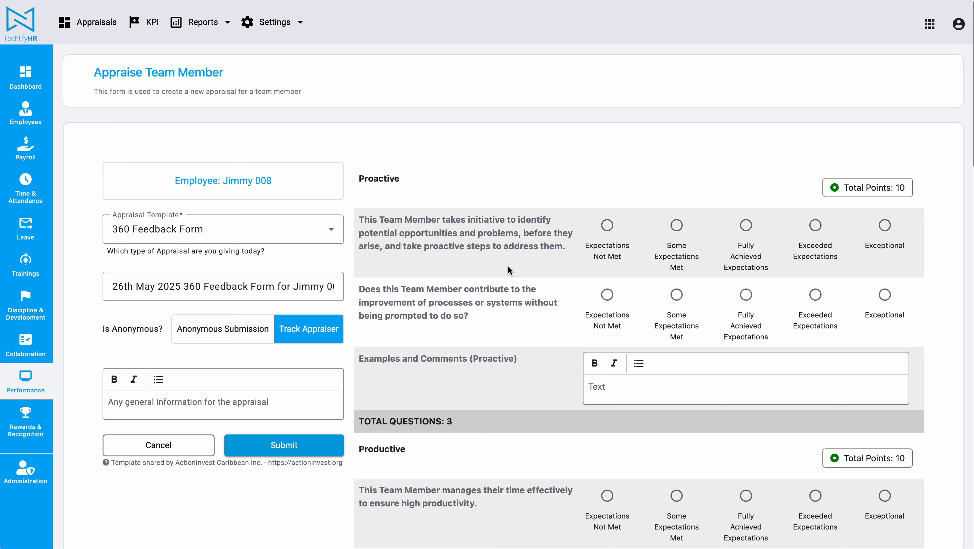
click(885, 225)
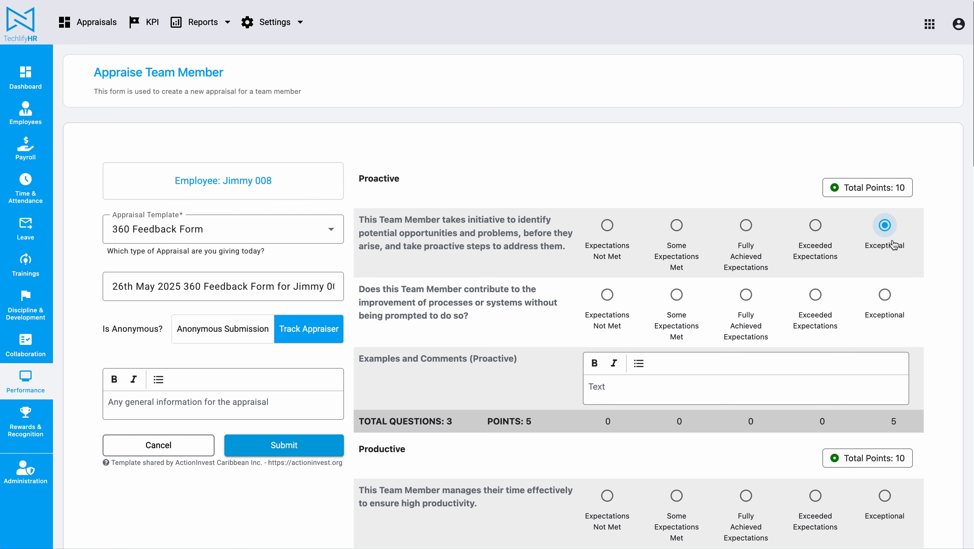
click(885, 295)
click(602, 383)
text(N/A)
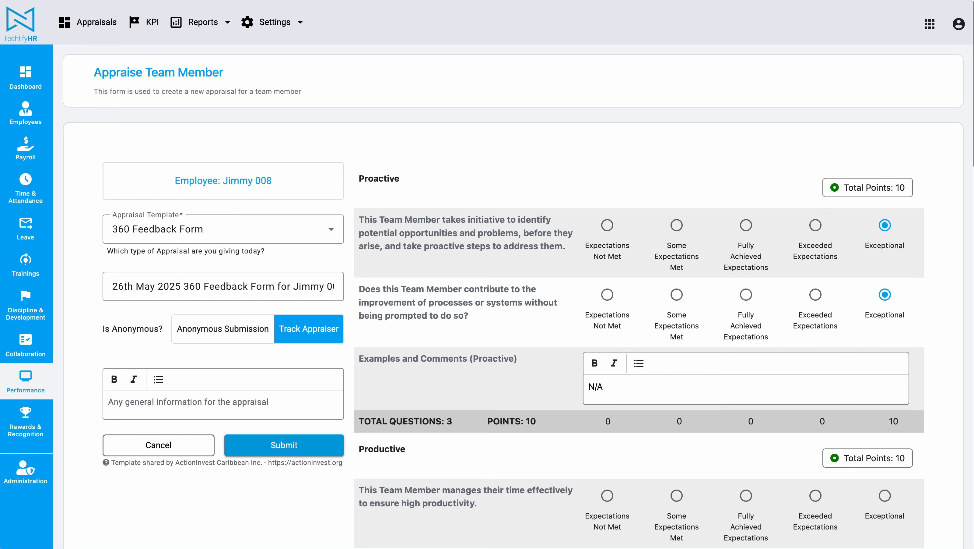
key(super+a)
Step: Scroll through the form, reviewing the Proactive, Productive and Responsible section headings
scroll(495, 297, down, 5)
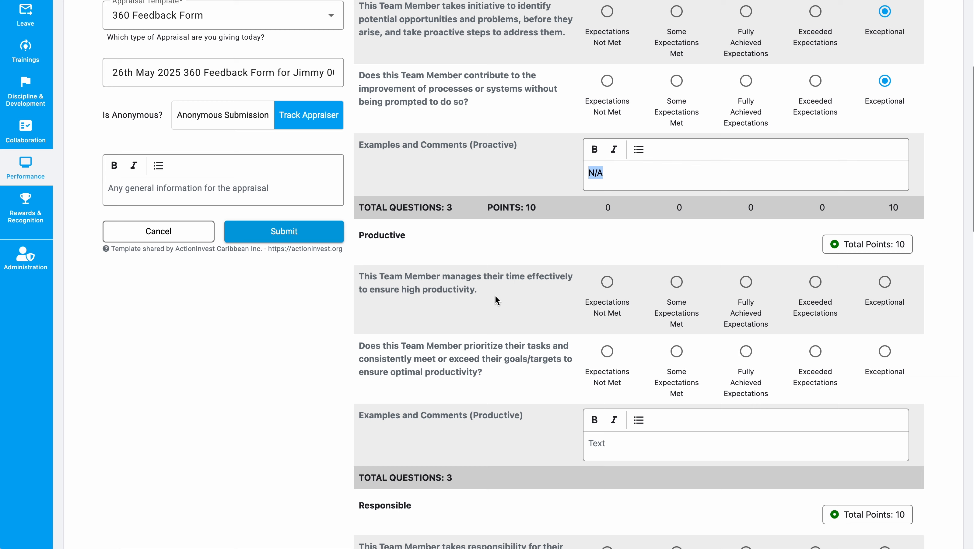
scroll(413, 236, up, 5)
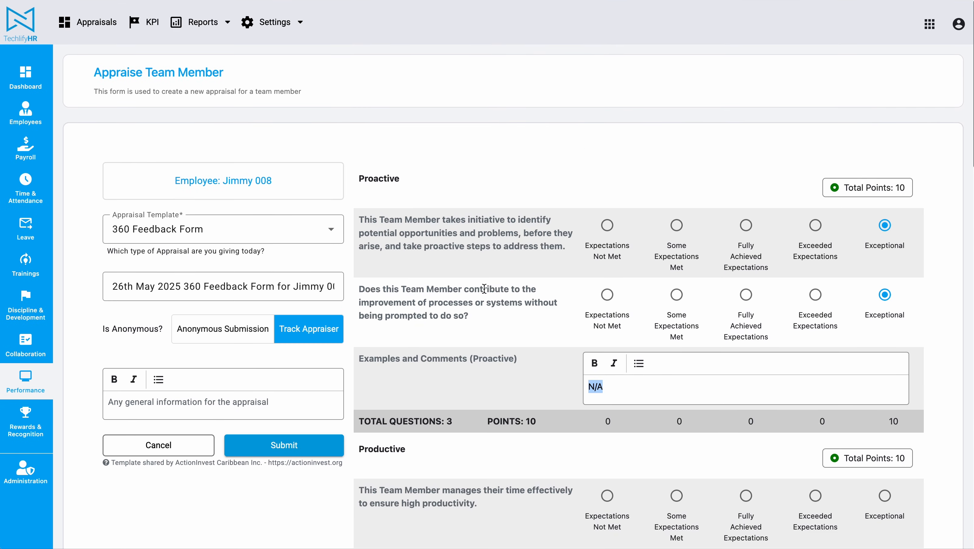
drag(358, 193, 503, 182)
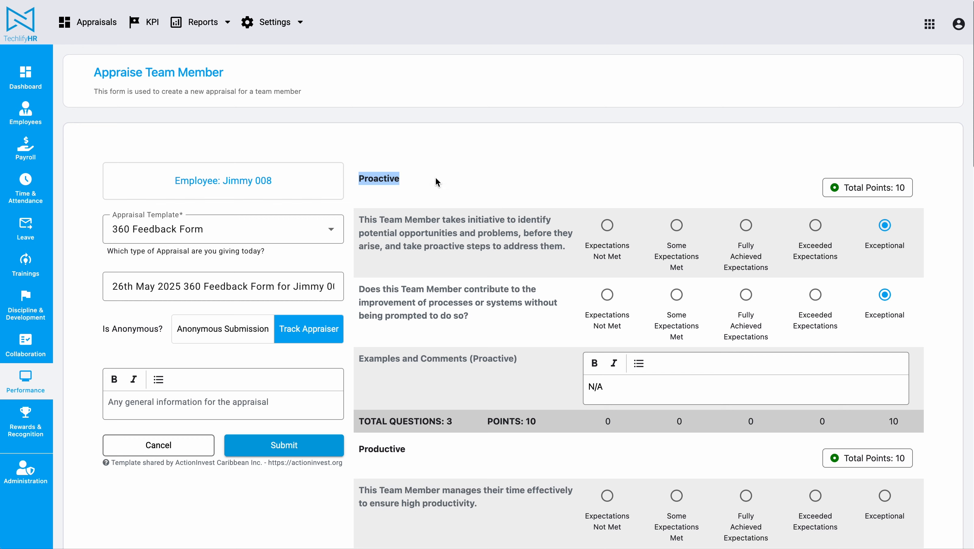
scroll(449, 319, down, 7)
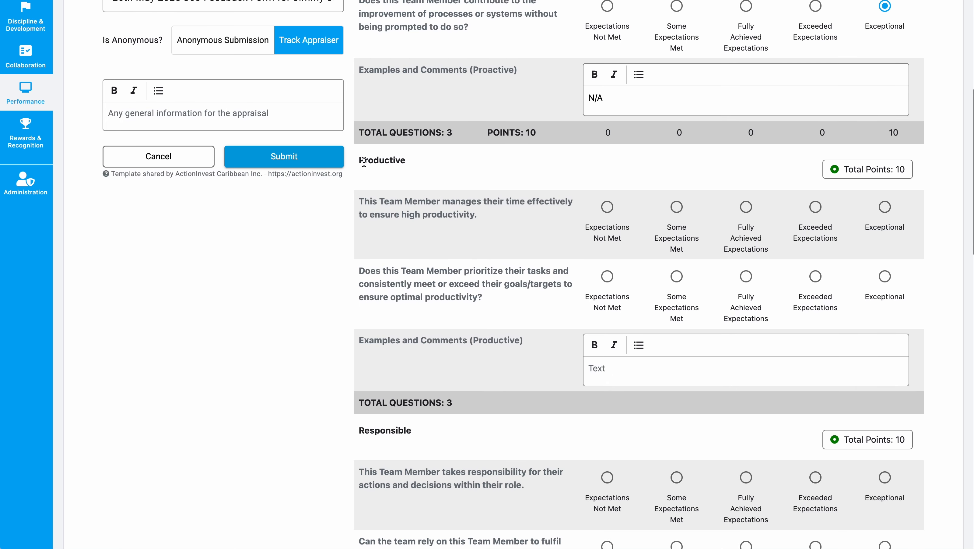
drag(359, 161, 535, 160)
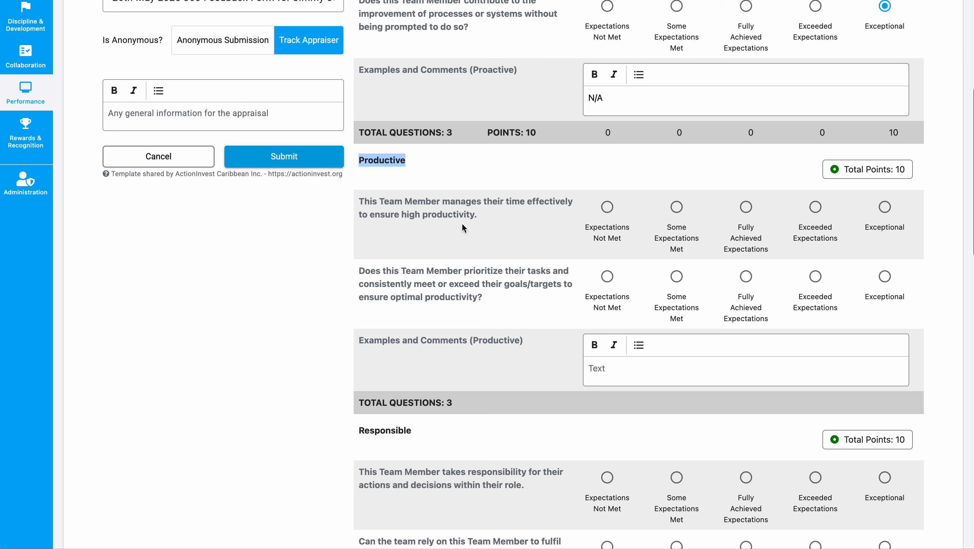
scroll(462, 224, down, 4)
double_click(388, 250)
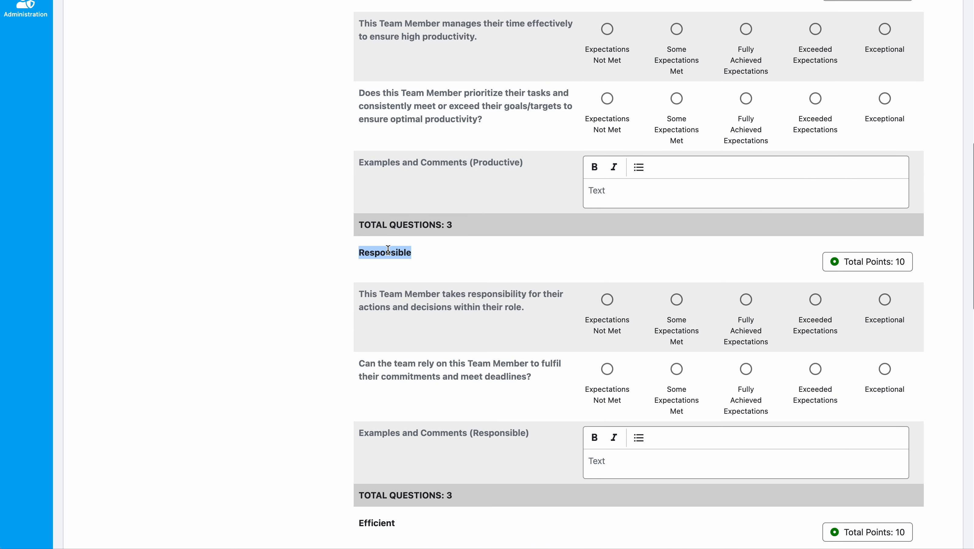
scroll(387, 252, down, 8)
scroll(371, 352, down, 2)
scroll(371, 352, up, 10)
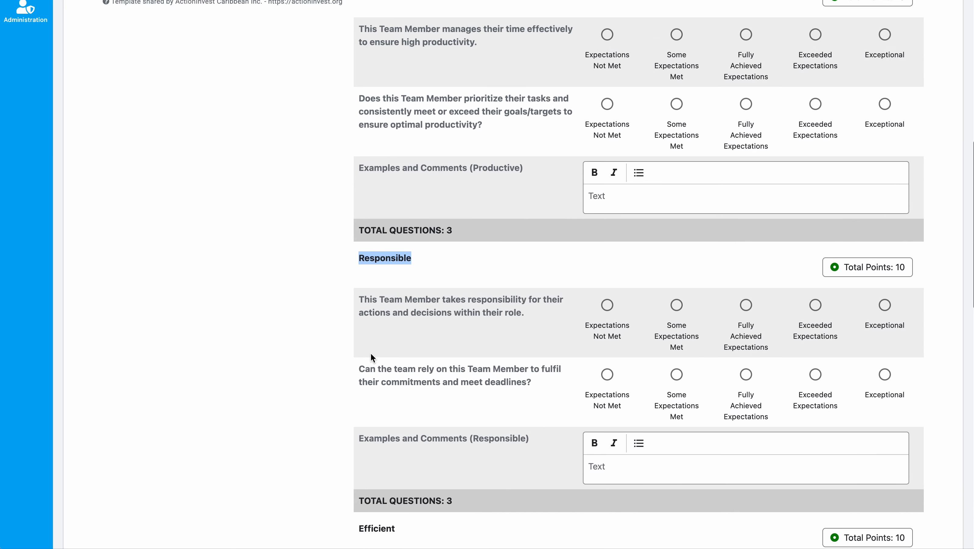
scroll(370, 351, up, 10)
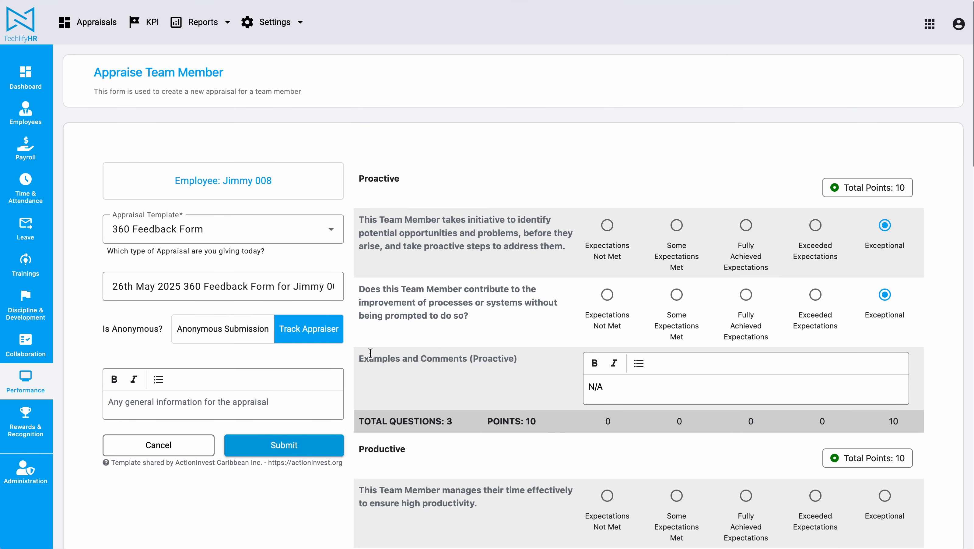
scroll(370, 353, down, 4)
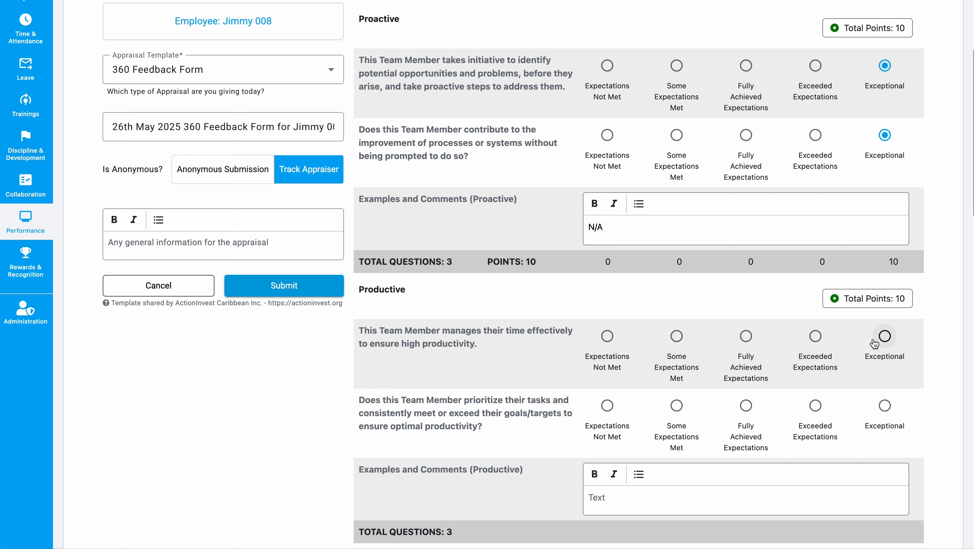
Step: Rate the Productive questions Exceeded Expectations and Exceptional, checking the totals row
click(816, 336)
click(883, 405)
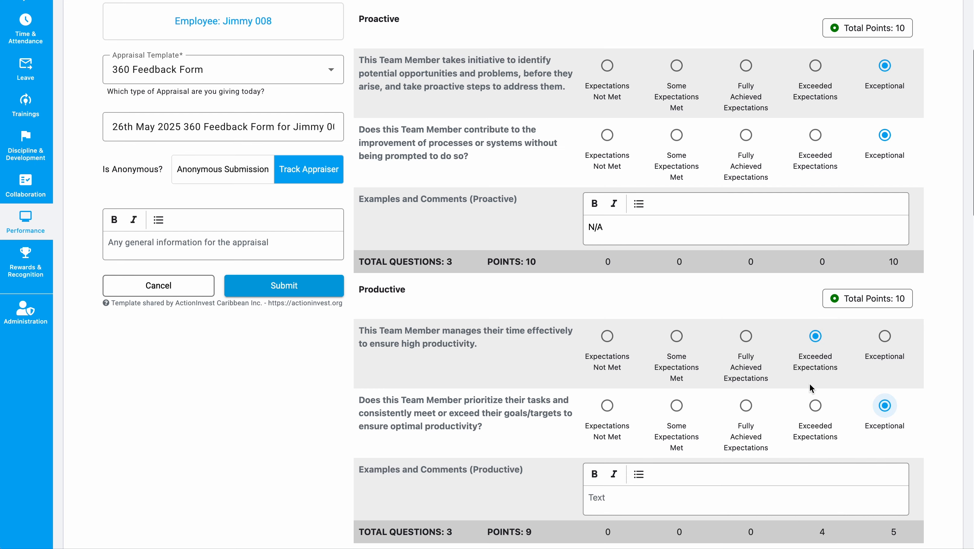
scroll(814, 387, down, 3)
scroll(752, 222, up, 1)
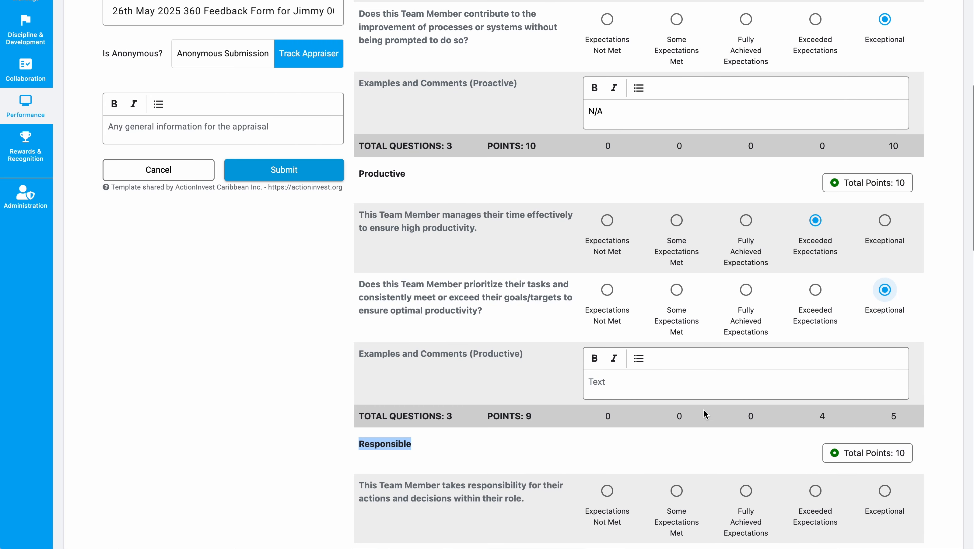
drag(361, 412, 787, 410)
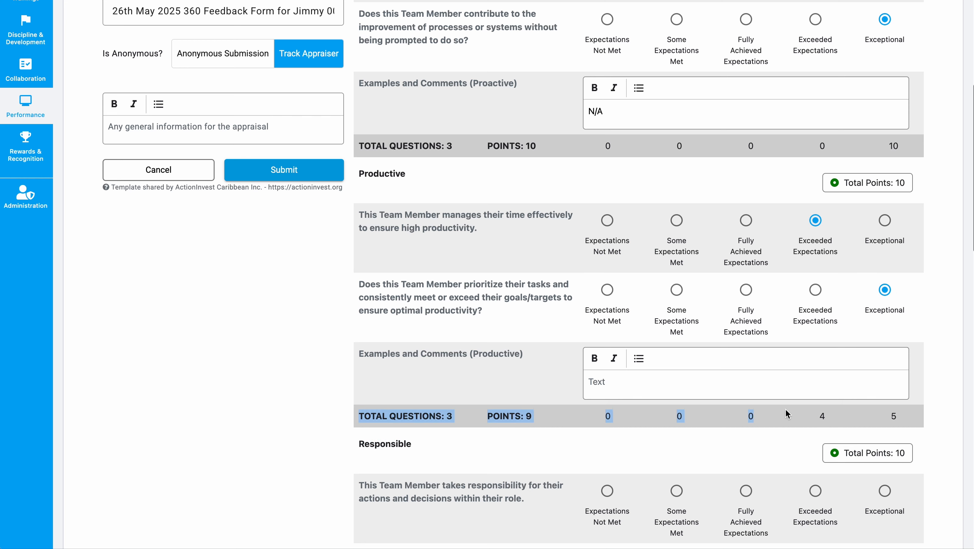
click(790, 412)
Step: Compare the section scores: Proactive totals 10 points and Productive 9 of 10
scroll(671, 232, up, 6)
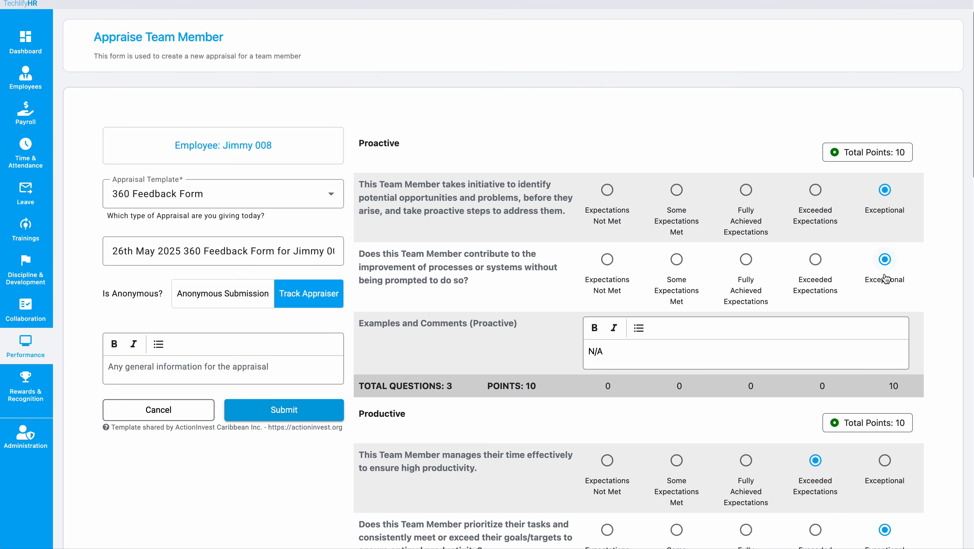
scroll(826, 277, down, 4)
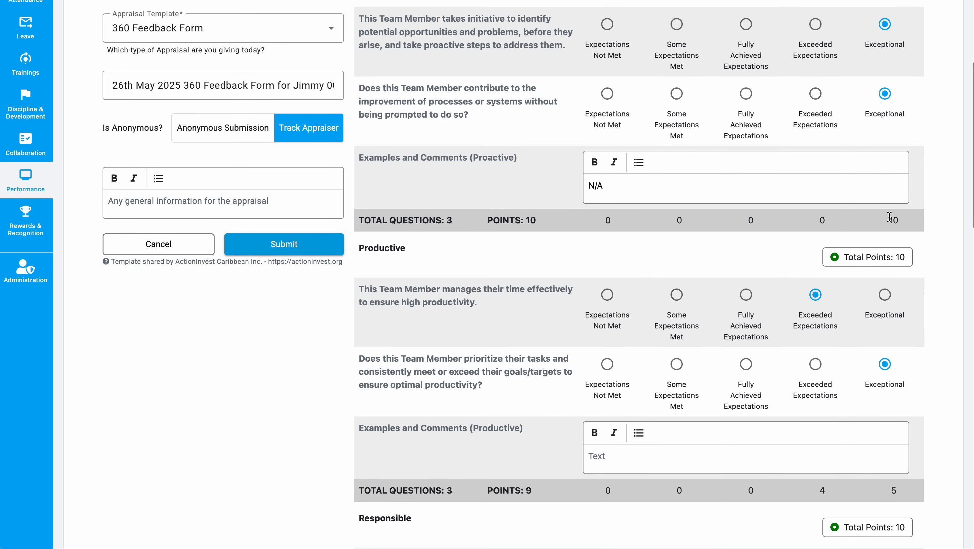
drag(889, 217, 909, 220)
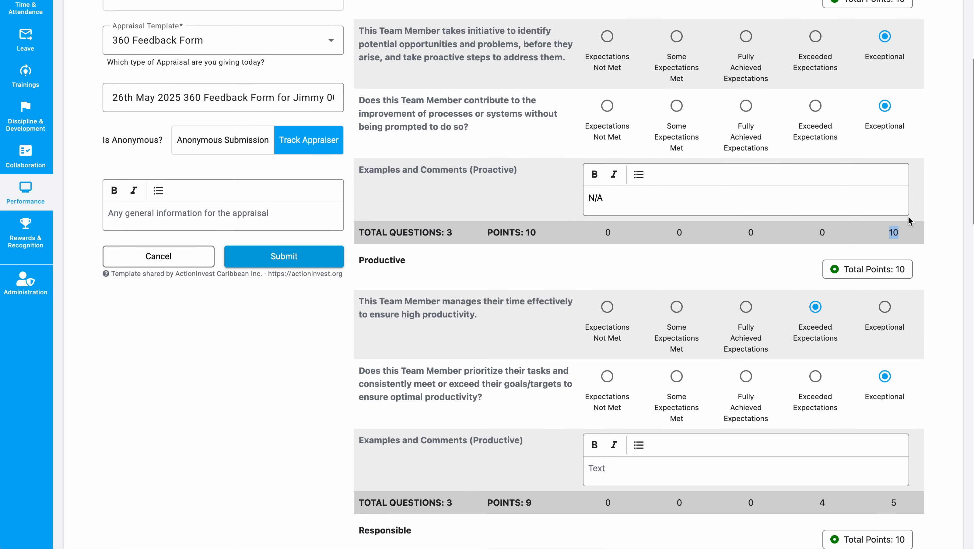
scroll(909, 221, up, 2)
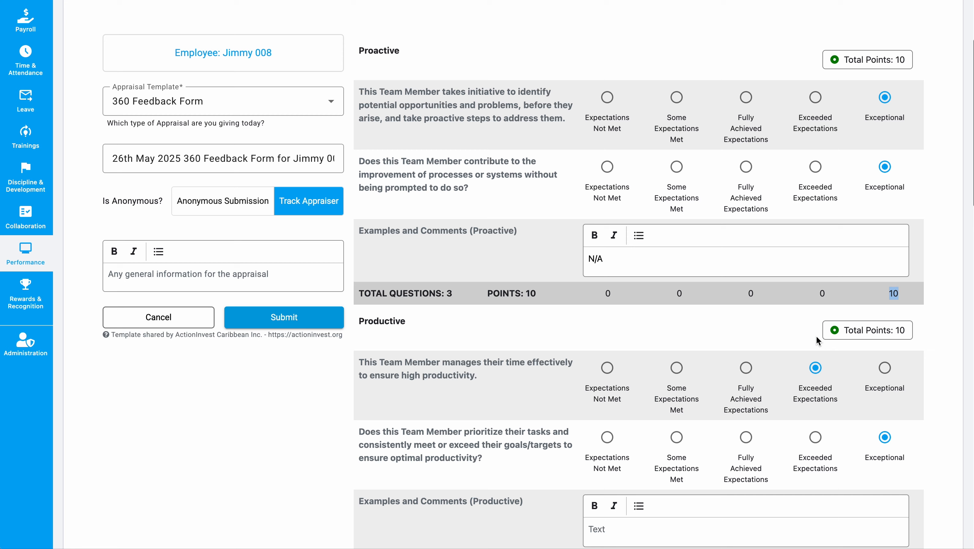
drag(488, 296, 553, 298)
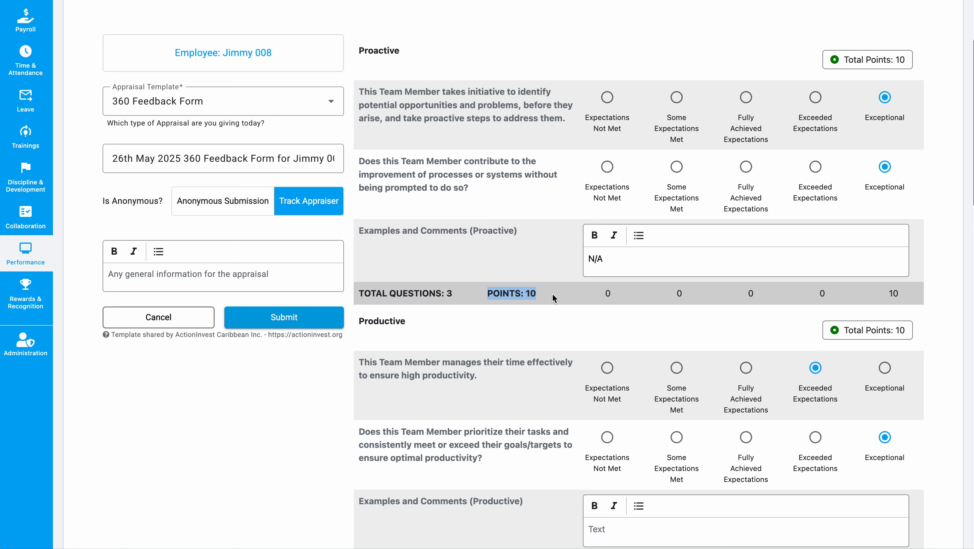
scroll(523, 312, down, 6)
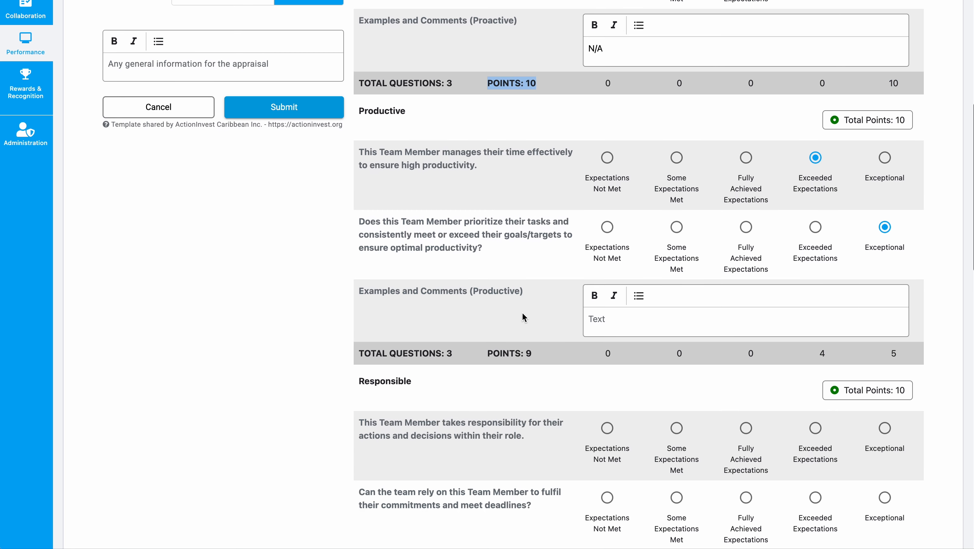
scroll(523, 313, down, 1)
scroll(522, 312, up, 4)
click(759, 122)
scroll(760, 122, up, 3)
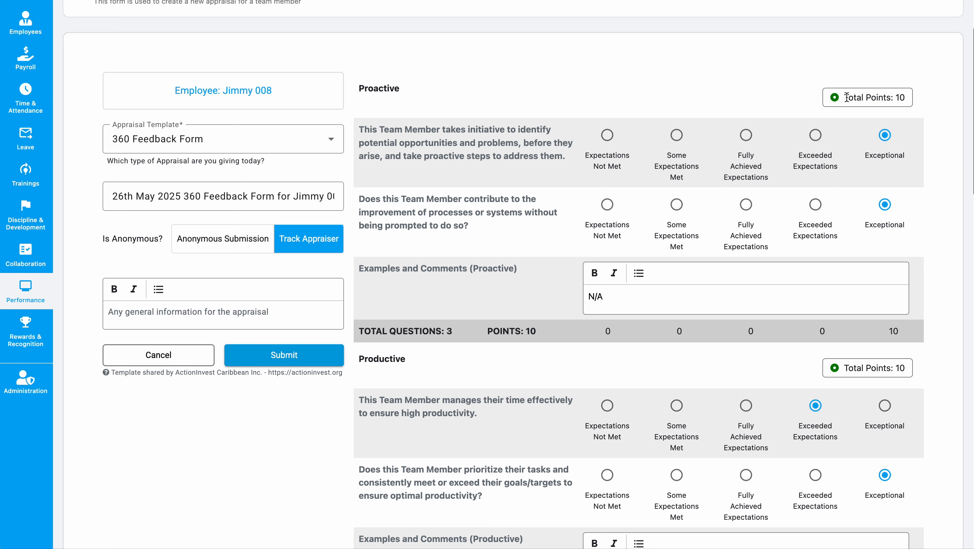
drag(847, 97, 903, 97)
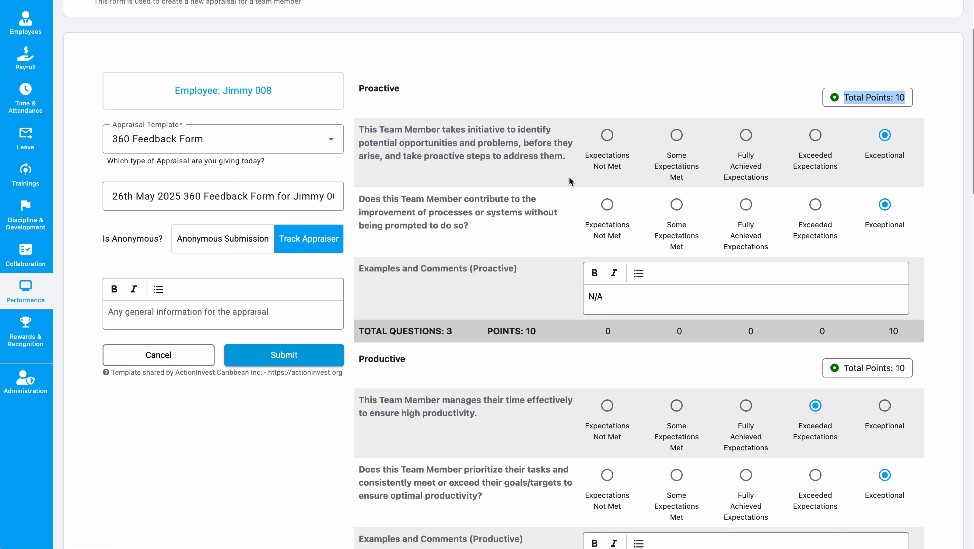
scroll(498, 176, down, 9)
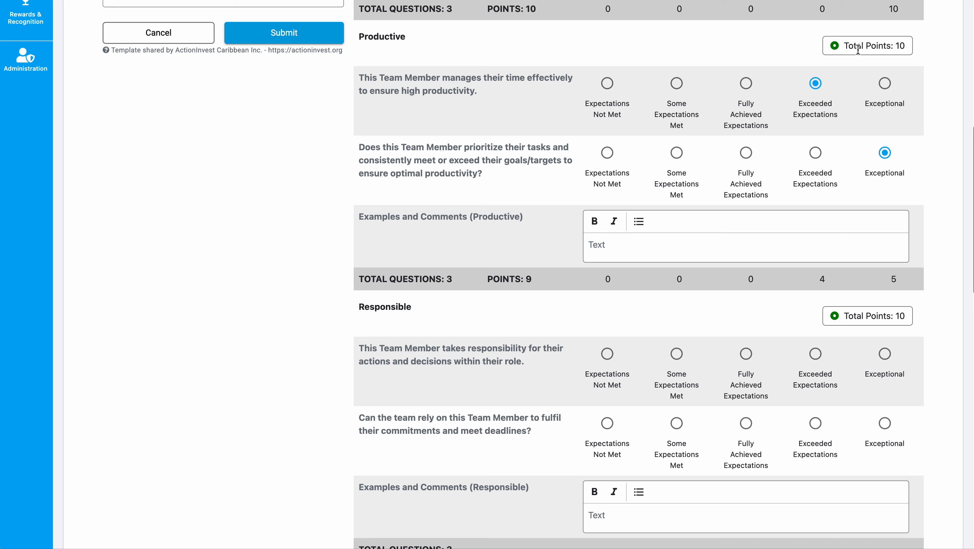
drag(846, 46, 912, 43)
drag(489, 279, 529, 281)
scroll(721, 356, down, 2)
Step: Comment N/A on Productive; rate Responsible Exceptional and Exceeded Expectations with an N/A comment
click(632, 215)
text(N/A)
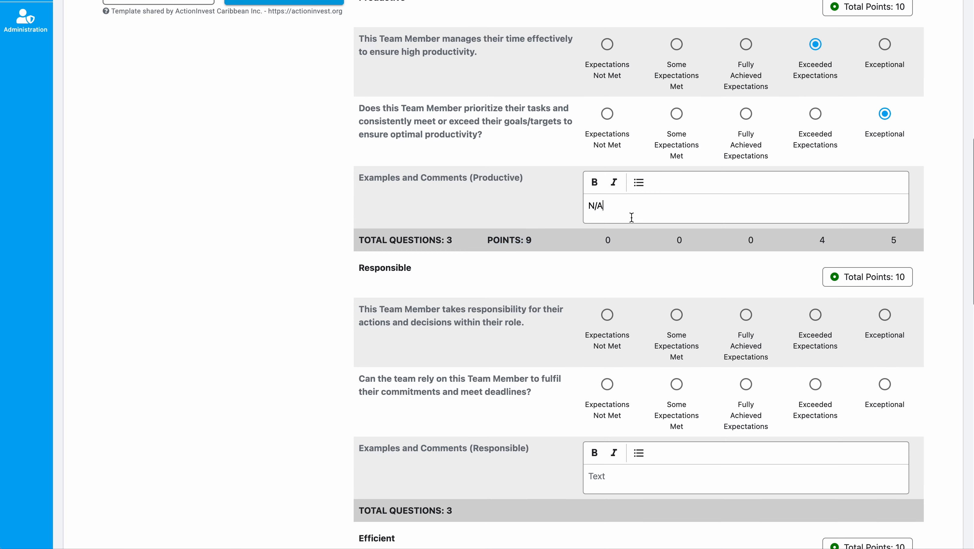
scroll(831, 183, down, 5)
click(885, 135)
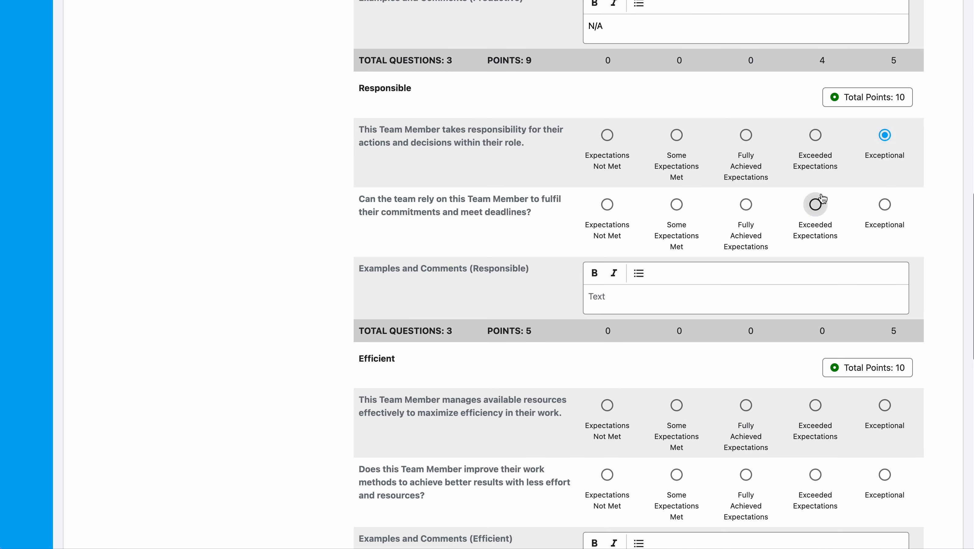
click(815, 204)
click(695, 298)
text(N/A)
Step: Rate Efficient Exceeded/Fully Achieved and Results Oriented Some Met/Exceeded, each with an N/A comment
scroll(694, 300, down, 6)
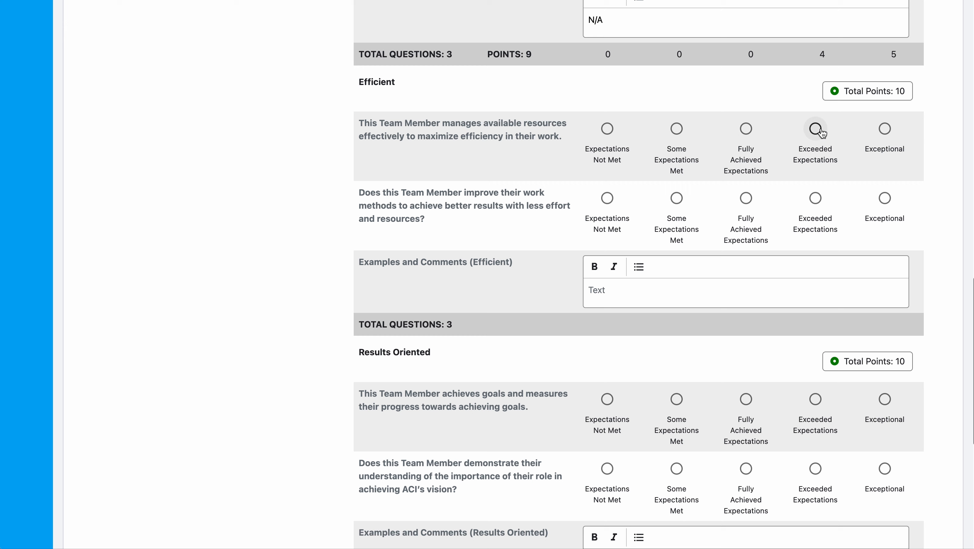
click(816, 129)
click(746, 198)
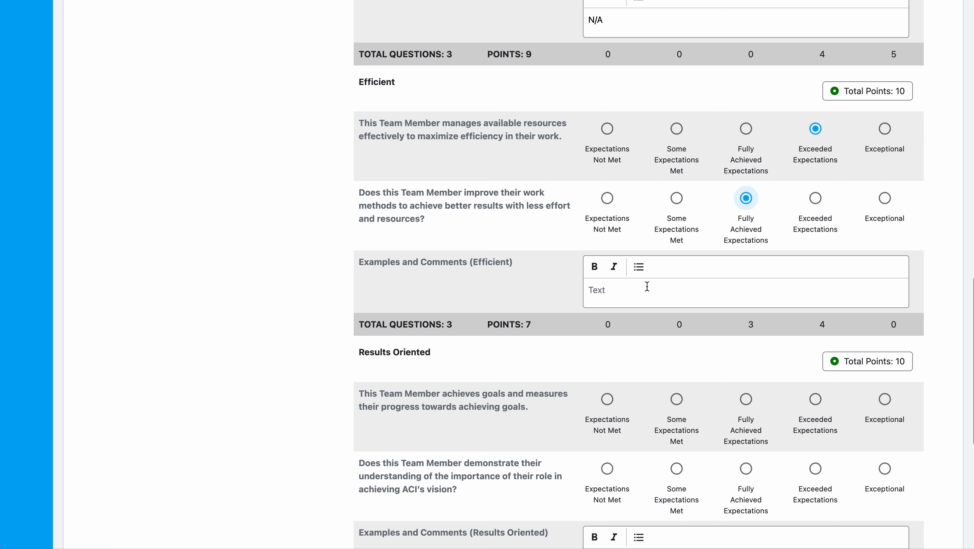
click(644, 292)
text(N/A)
scroll(644, 294, down, 6)
click(676, 132)
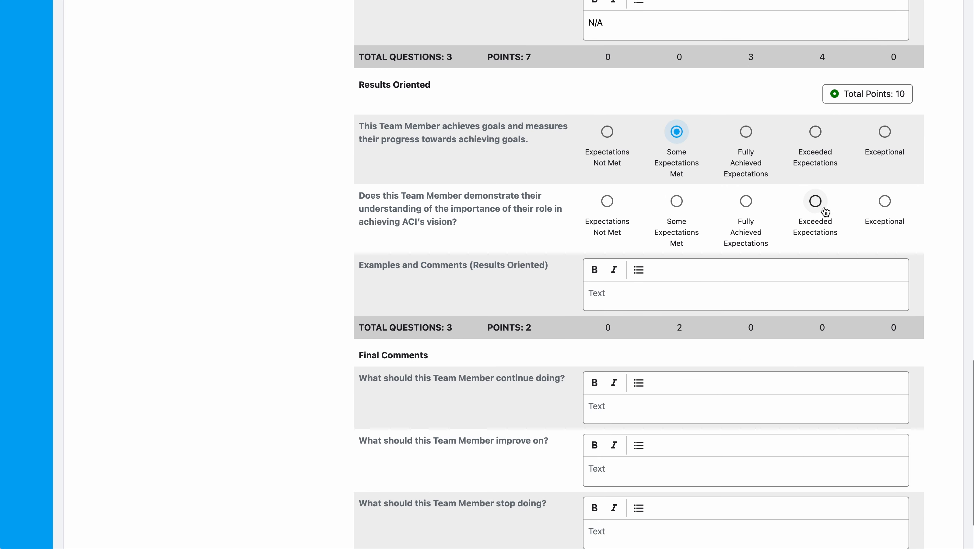
click(816, 201)
click(664, 288)
text(N/A)
Step: Enter N/A in the Final Comments boxes
scroll(659, 280, down, 2)
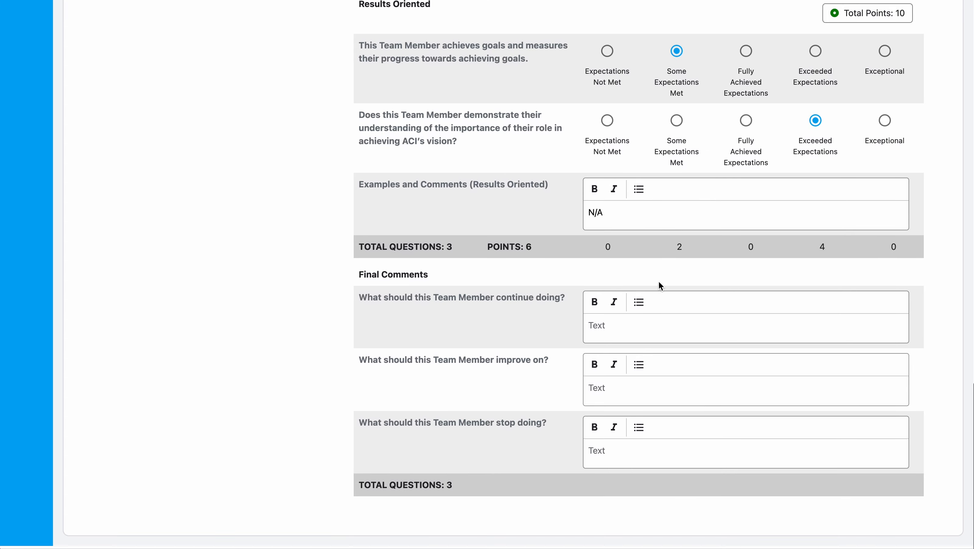
drag(355, 281, 512, 283)
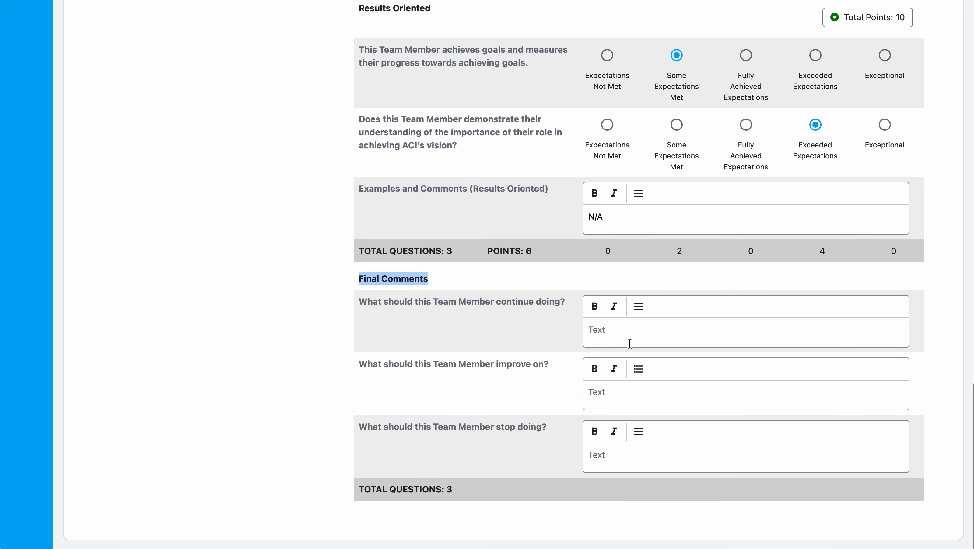
click(628, 331)
text(N/AN/A)
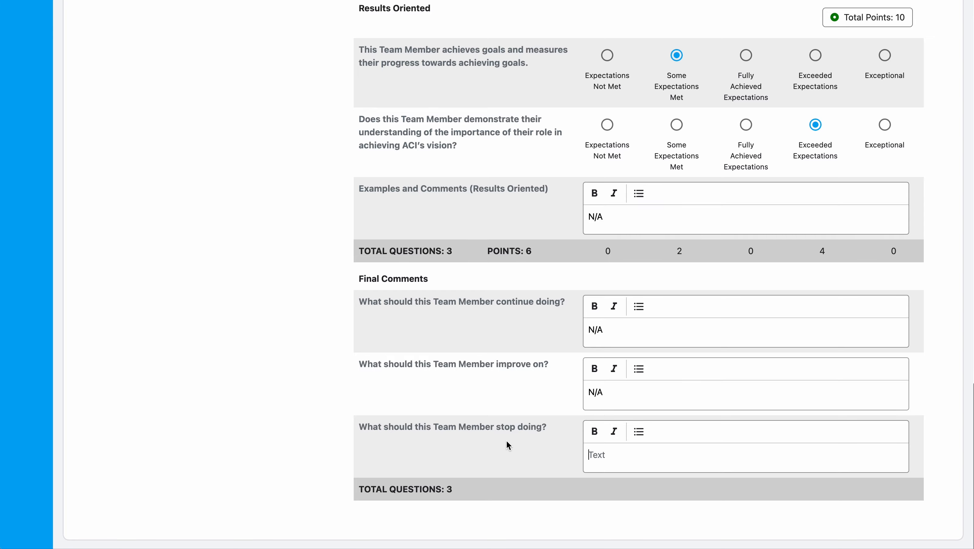
text(N/A)
scroll(352, 413, up, 20)
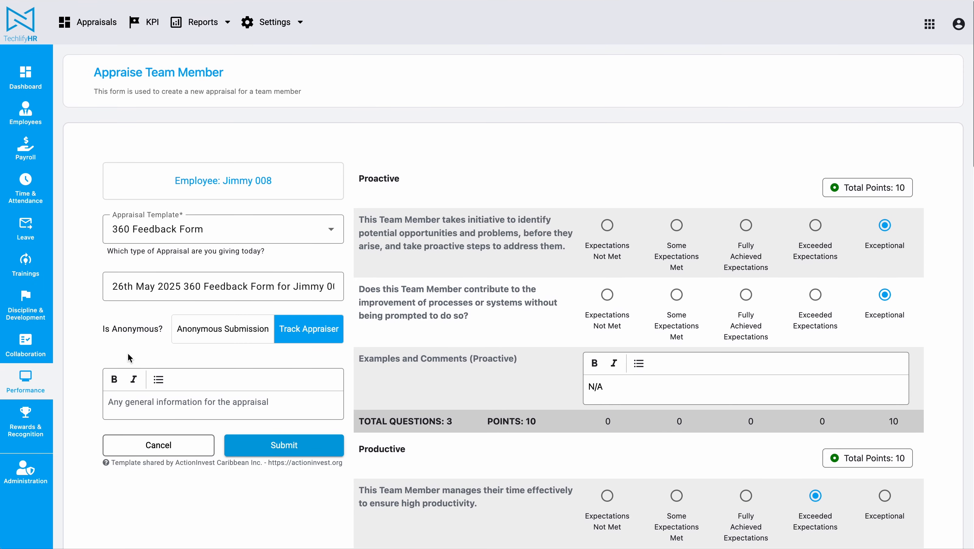
drag(111, 462, 286, 465)
click(257, 498)
scroll(435, 276, down, 10)
scroll(438, 277, up, 5)
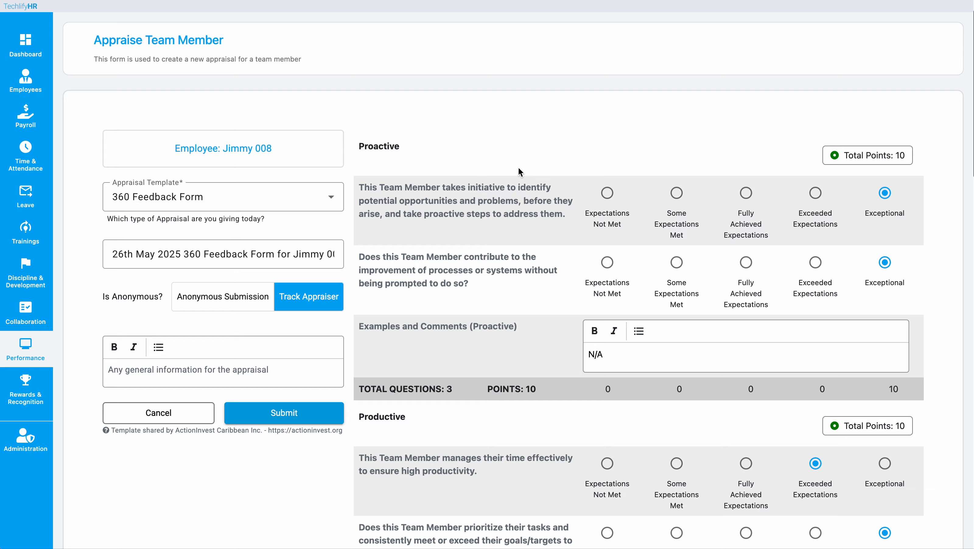
scroll(432, 285, down, 15)
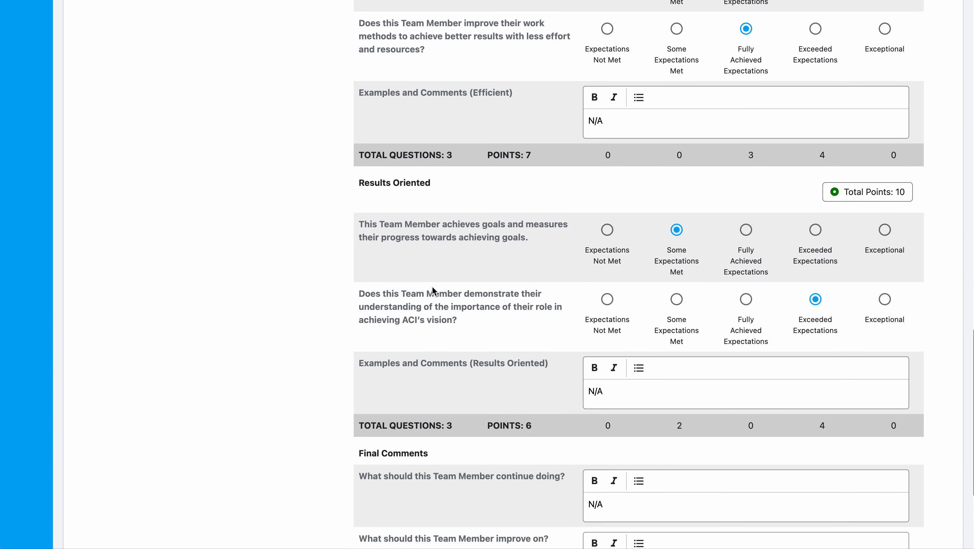
scroll(432, 286, up, 20)
click(285, 163)
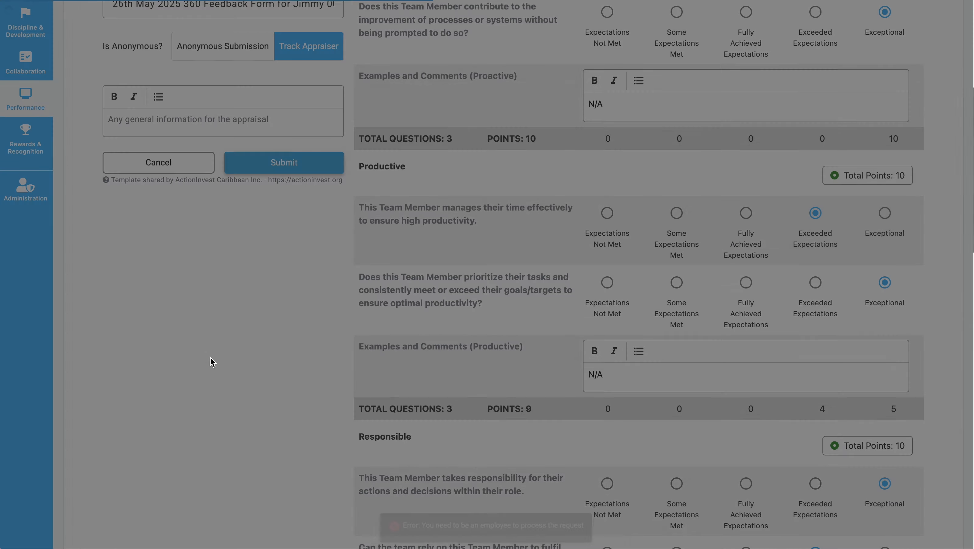
scroll(211, 361, up, 3)
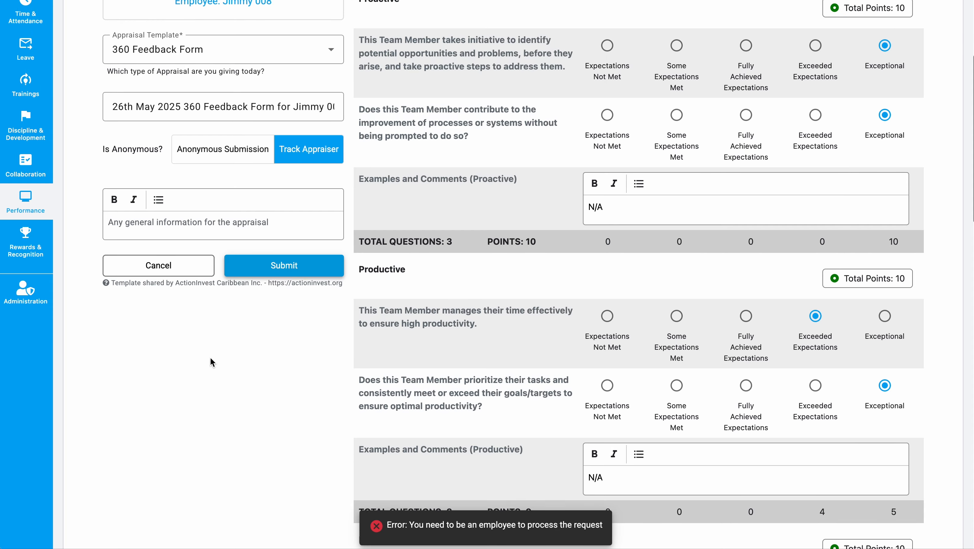
scroll(211, 359, up, 5)
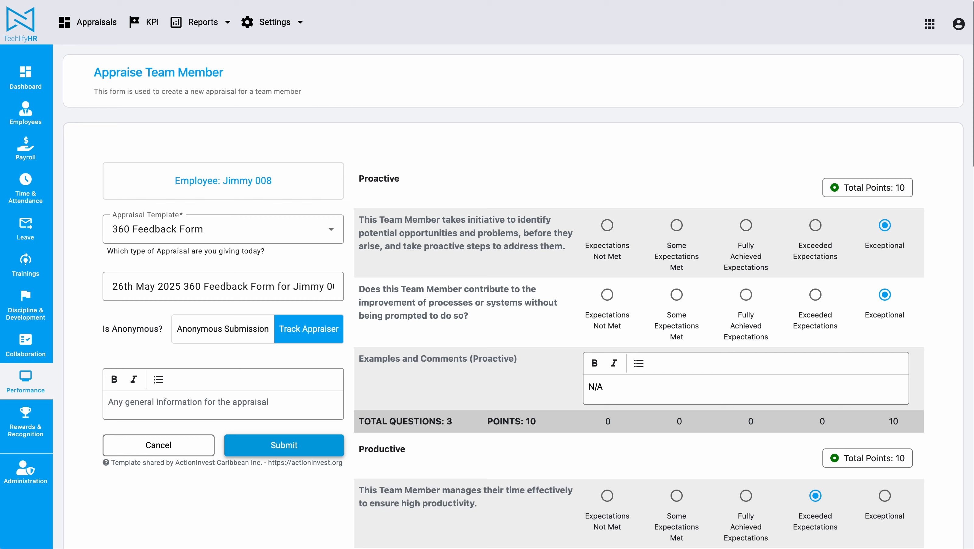
key(alt+Left)
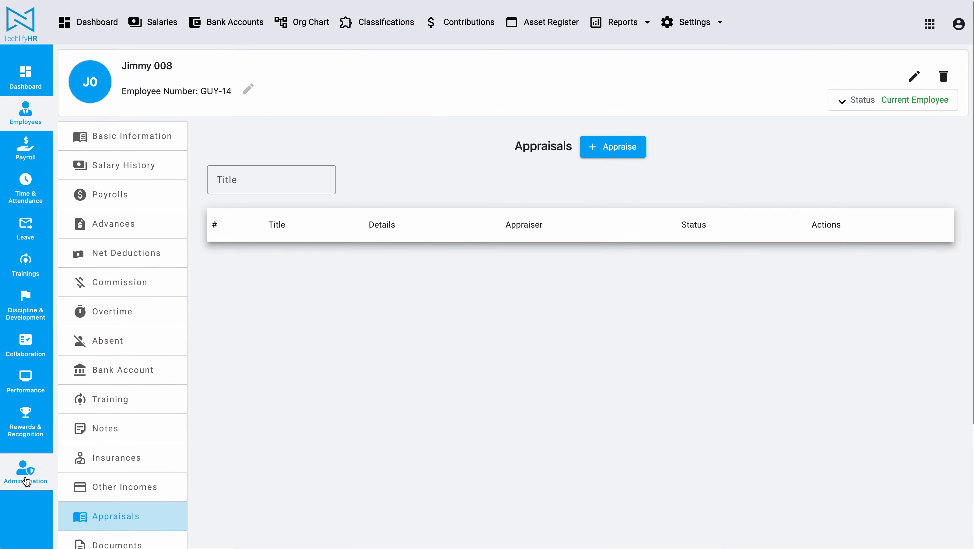
Step: Open the Deputy CEO's employee record via Administration and delete the linked user account
click(25, 473)
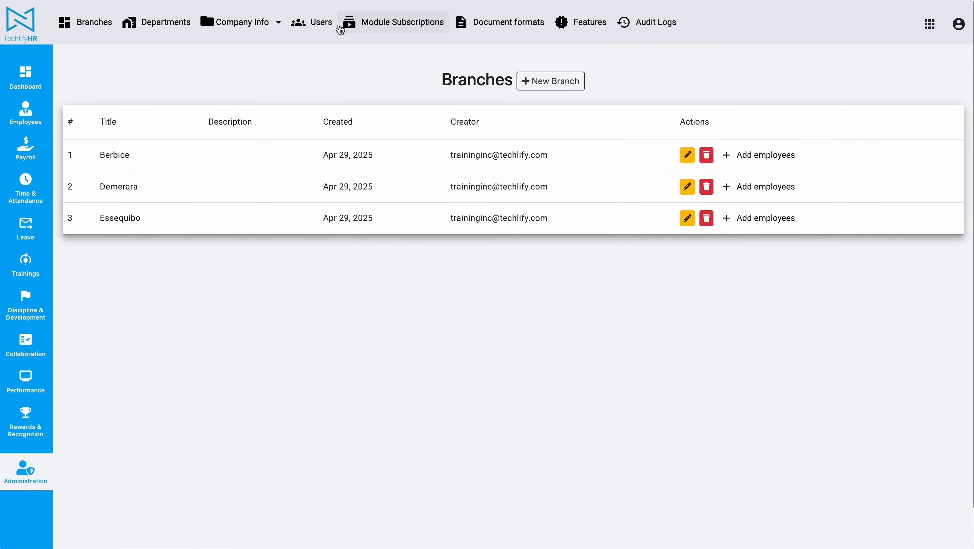
click(314, 25)
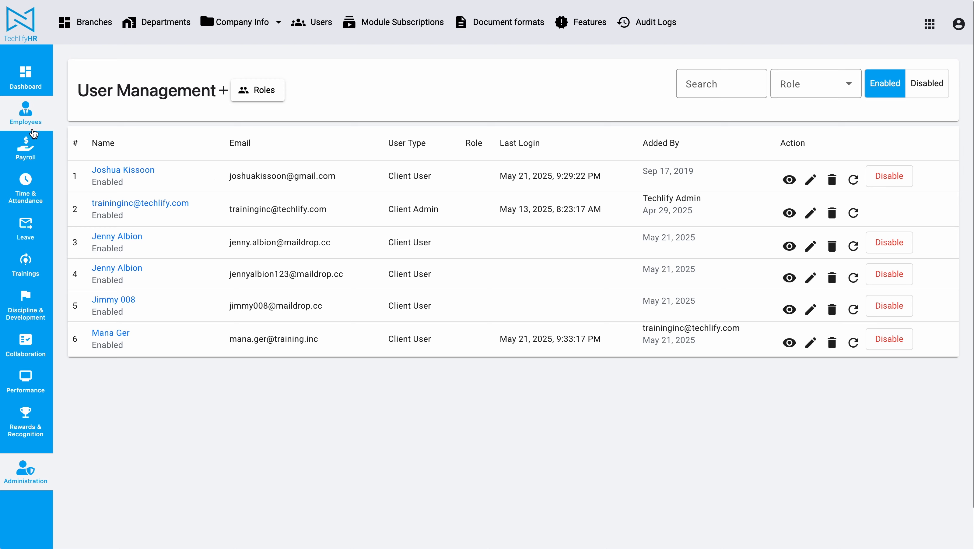
click(34, 121)
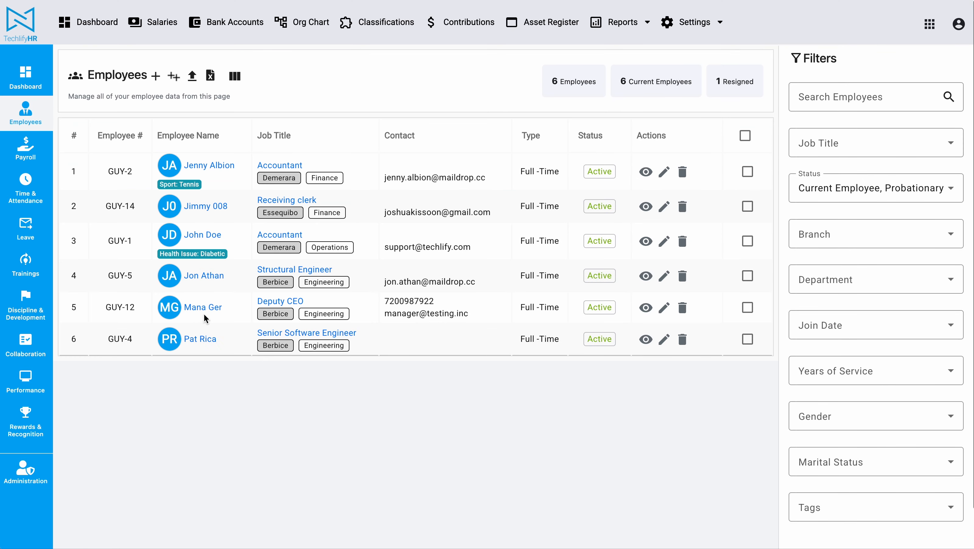
click(646, 308)
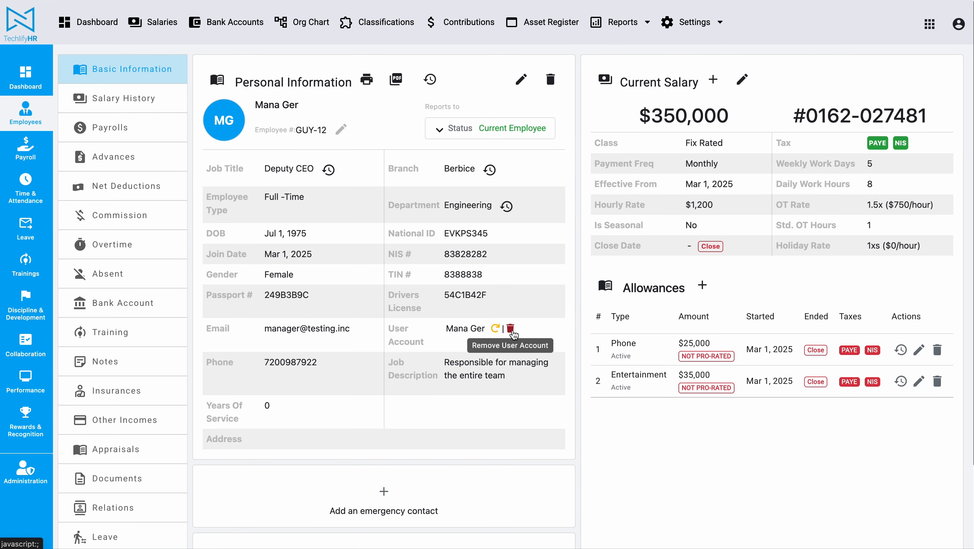
click(511, 329)
click(546, 372)
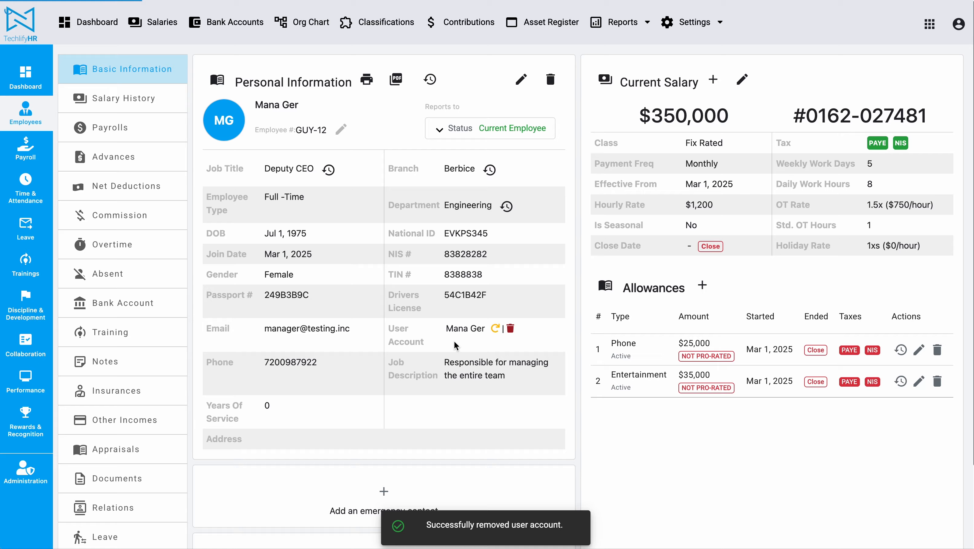
Step: Link the company admin's existing user account to the Deputy CEO and save
click(524, 330)
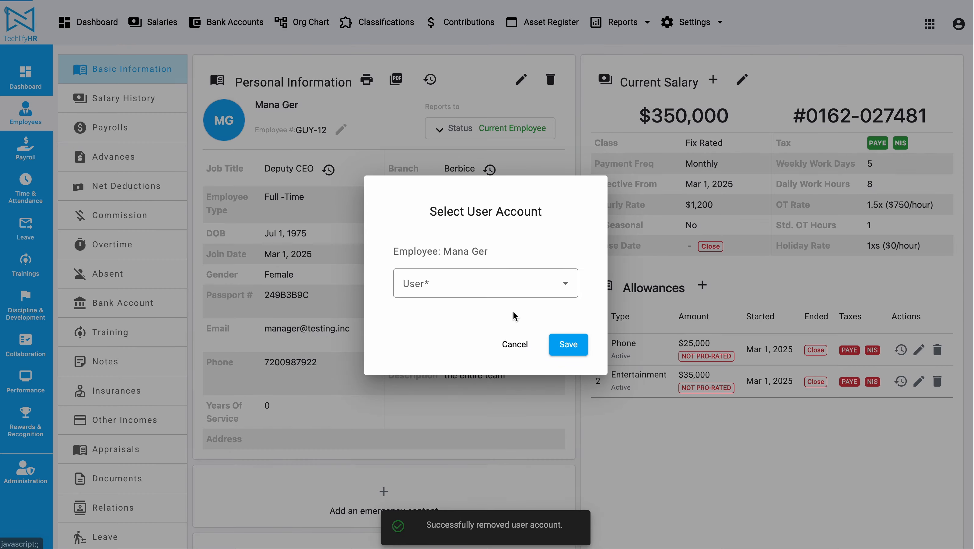
click(515, 284)
scroll(444, 403, down, 1)
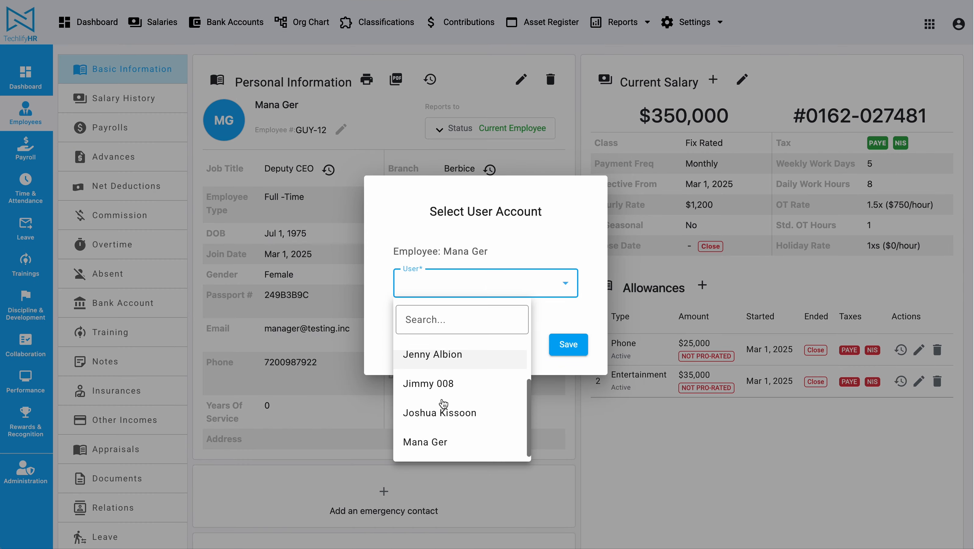
scroll(444, 404, up, 1)
click(462, 364)
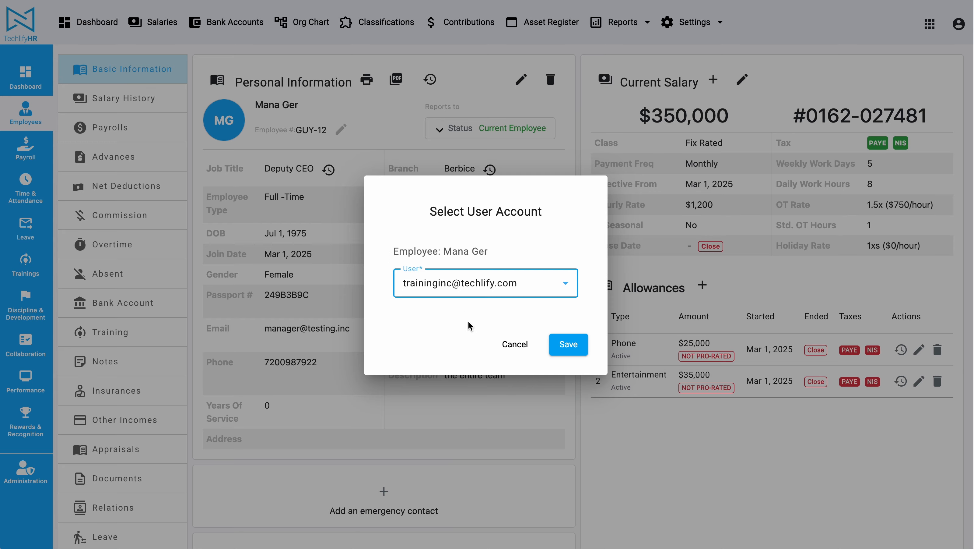
click(573, 345)
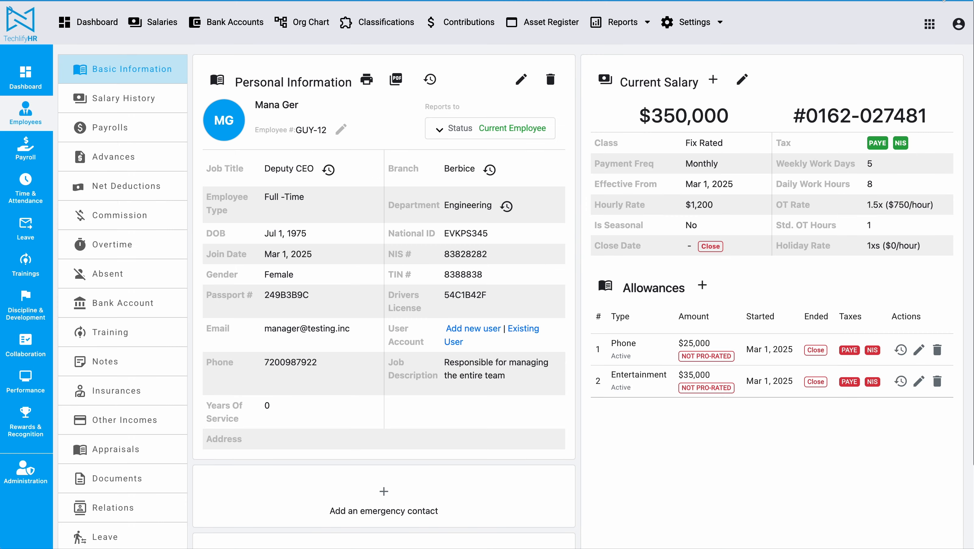
Step: Check the signed-in account menu, then resubmit the completed appraisal
click(958, 24)
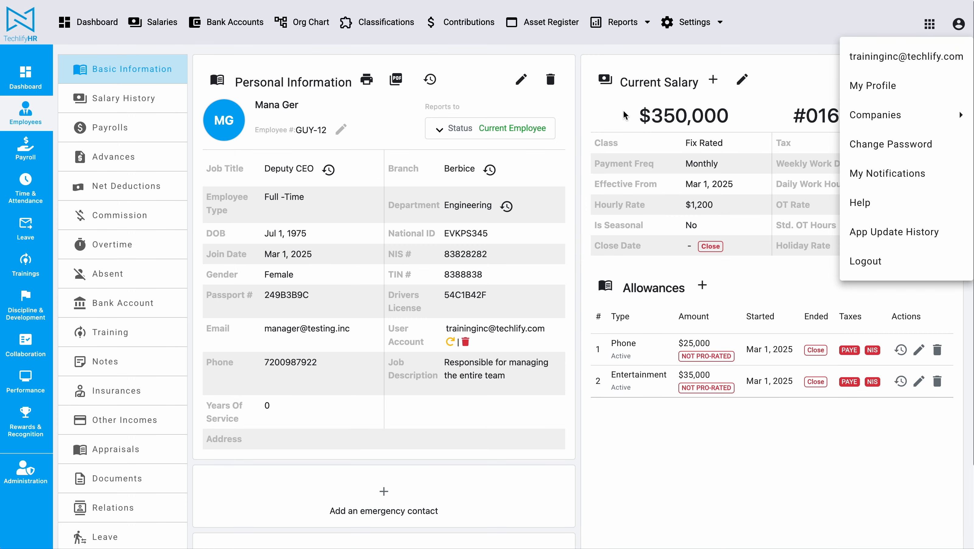
click(410, 345)
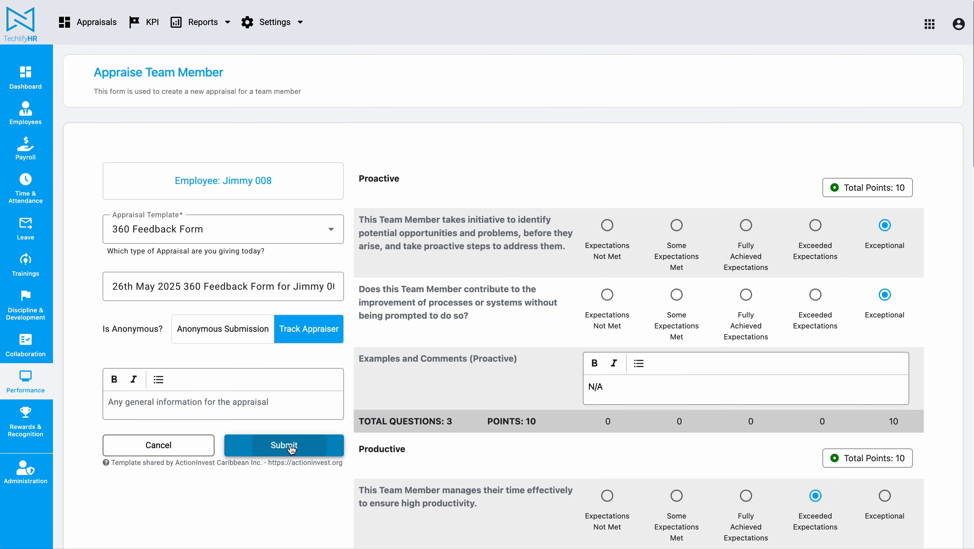
click(291, 446)
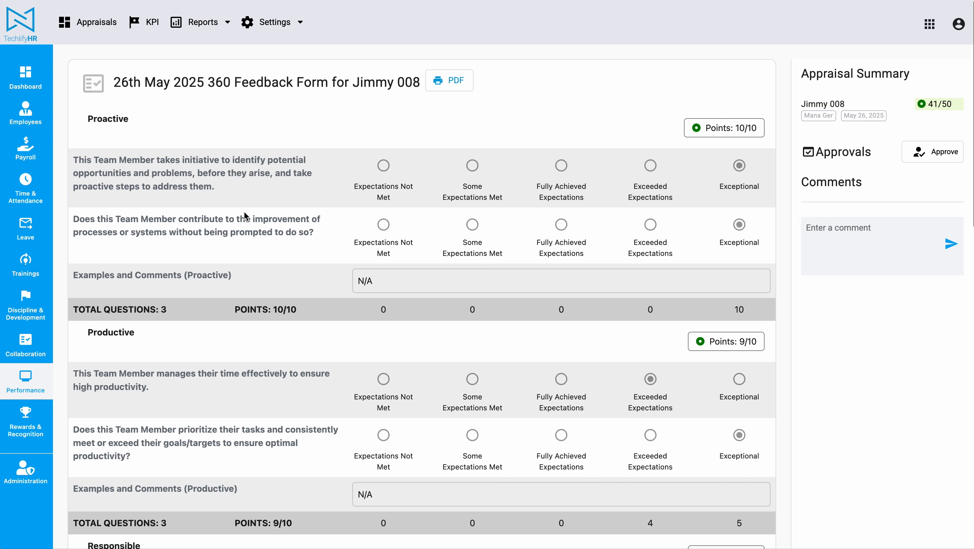
Step: Scroll through the saved appraisal and its summary, confirming the 41/50 overall score
scroll(316, 199, down, 2)
scroll(316, 199, down, 12)
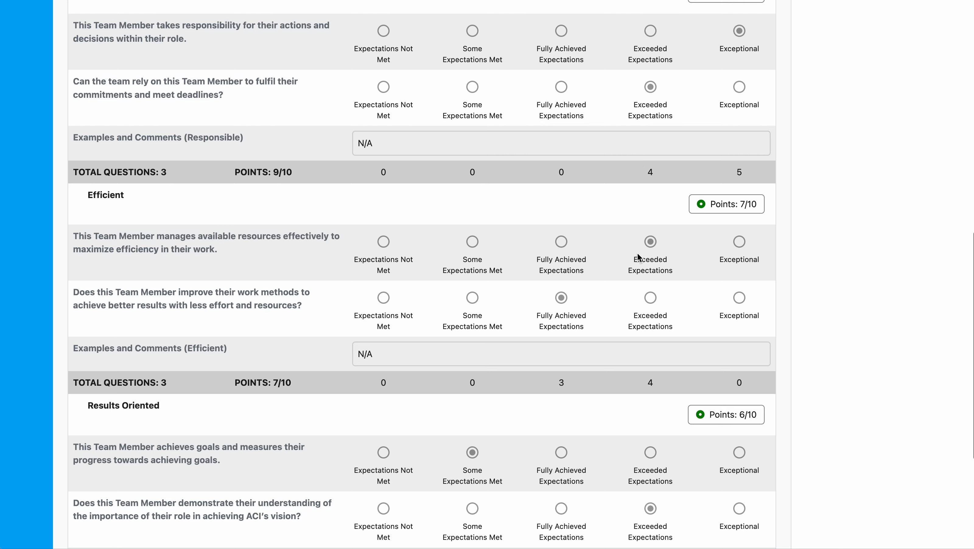
scroll(638, 257, down, 6)
scroll(638, 258, up, 20)
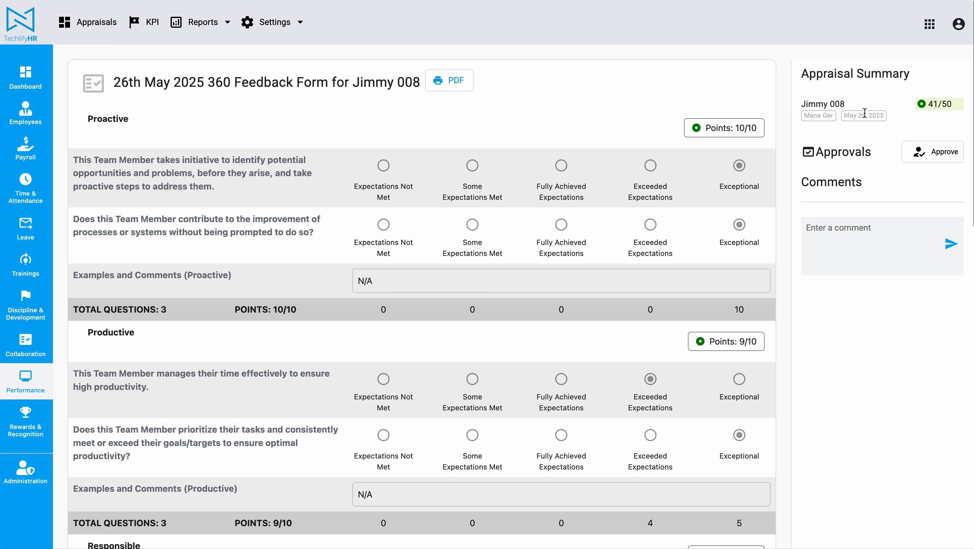
drag(931, 103, 967, 107)
Step: Save the approval with a blank comment and verify the approver entry under Approvals
click(933, 154)
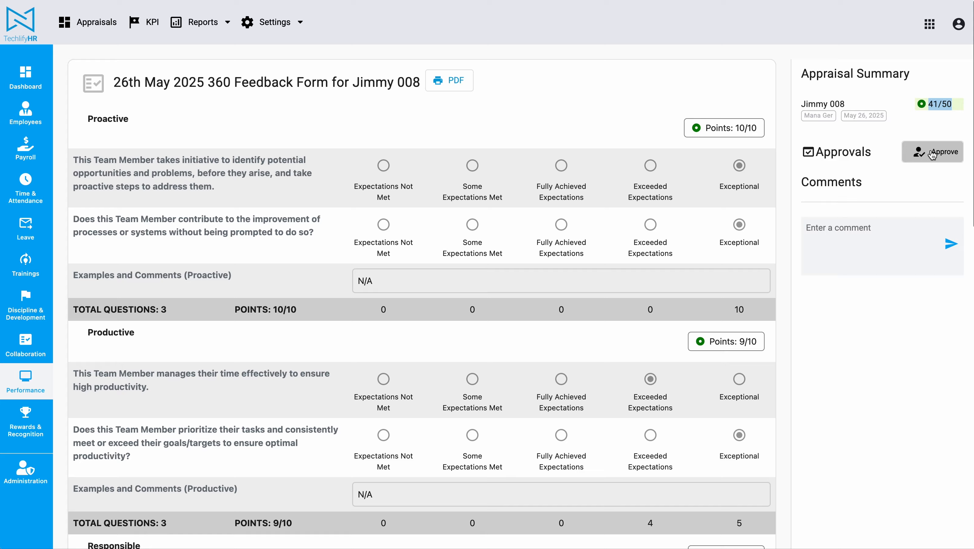
click(933, 153)
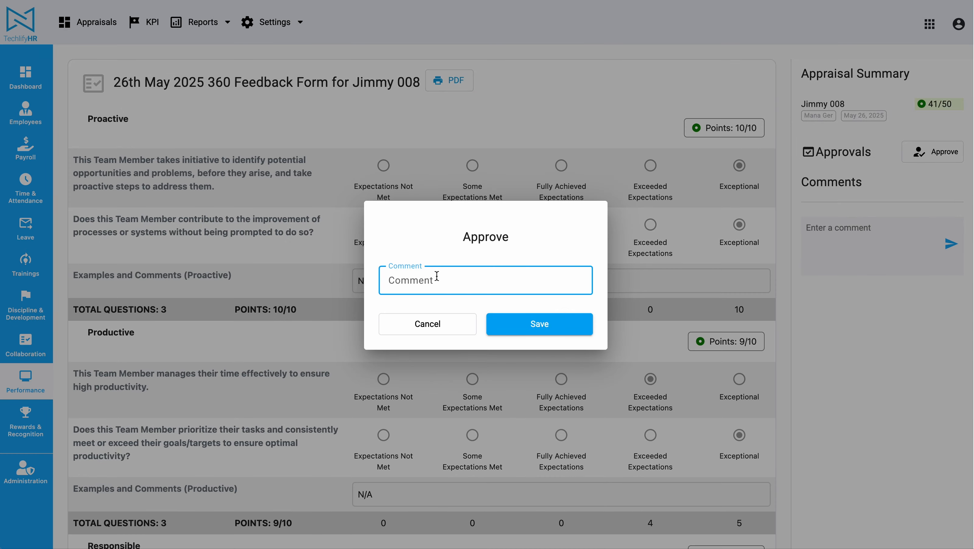
click(508, 325)
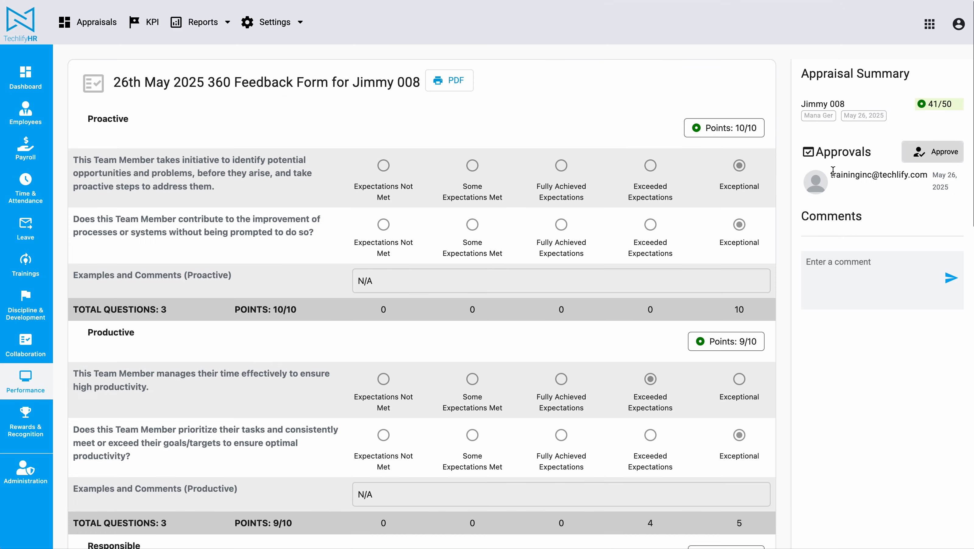
mouse_move(803, 175)
mouse_down()
mouse_move(945, 173)
mouse_move(955, 187)
mouse_up()
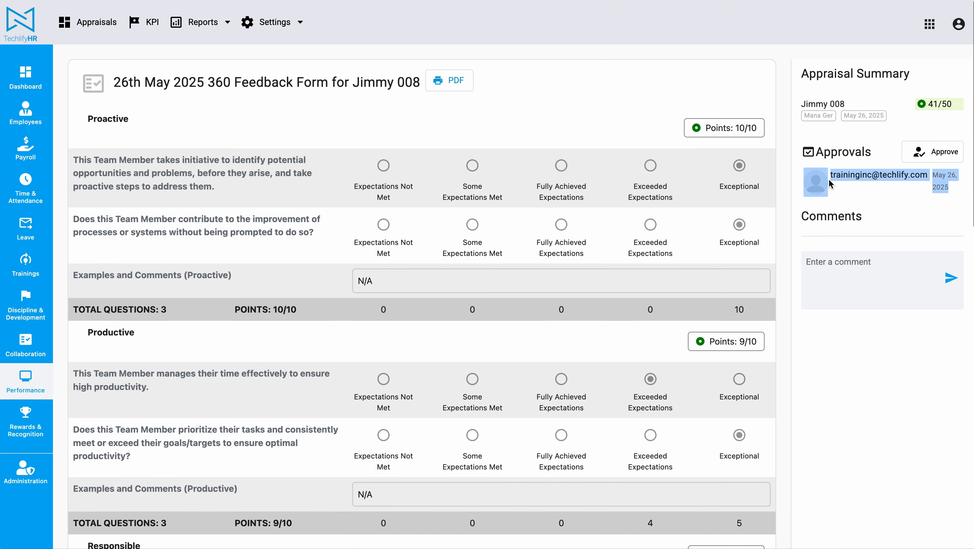
drag(831, 174, 928, 175)
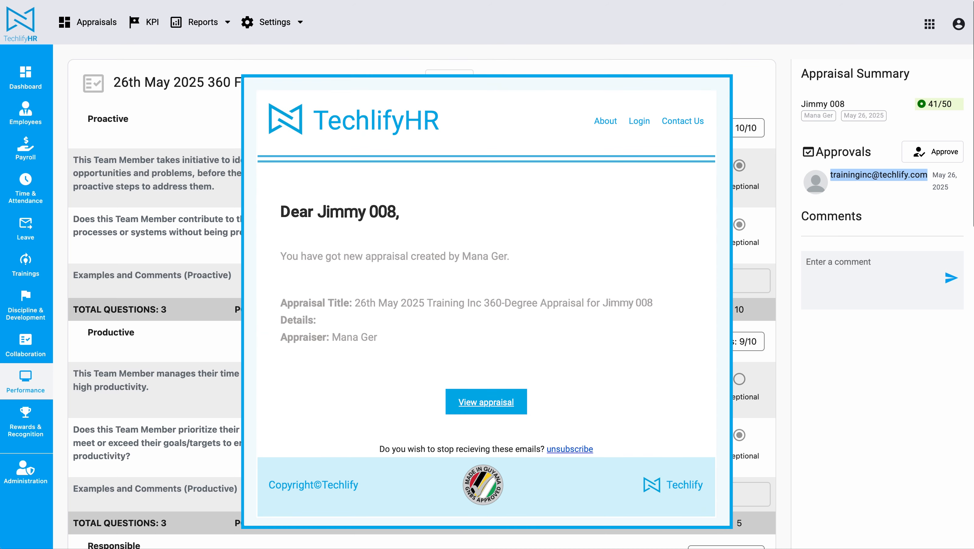
click(826, 270)
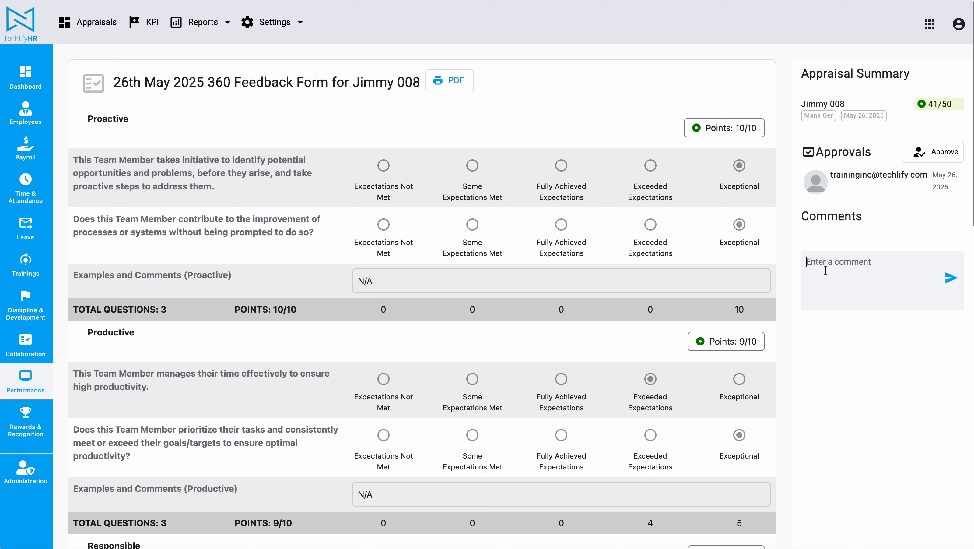
Step: Post a comment about the employee's July 20th promotion, confirming the Jul 20, 2025 salary date
text(Ji)
key(BackSpace)
key(BackSpace)
text(Appraisal for Jimmy's)
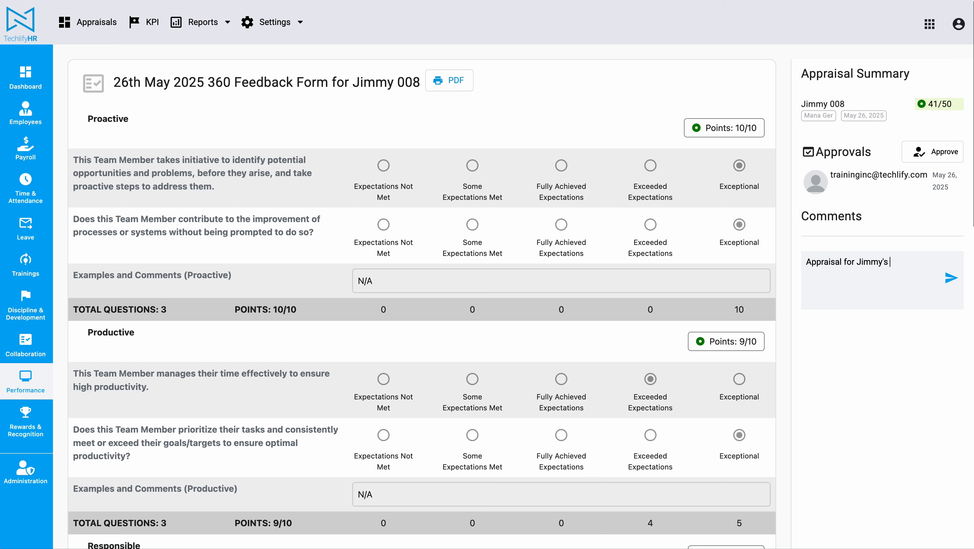
text( July 20th promo)
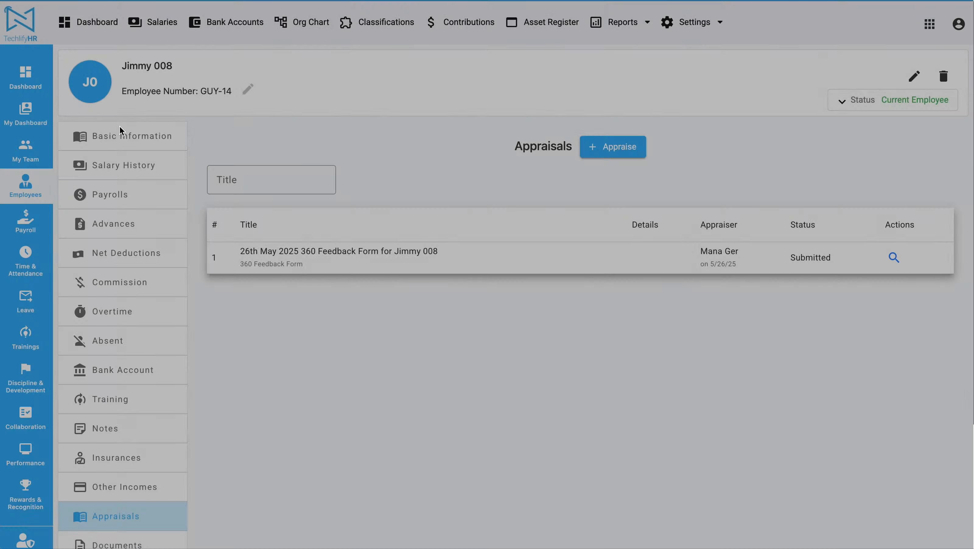
click(120, 165)
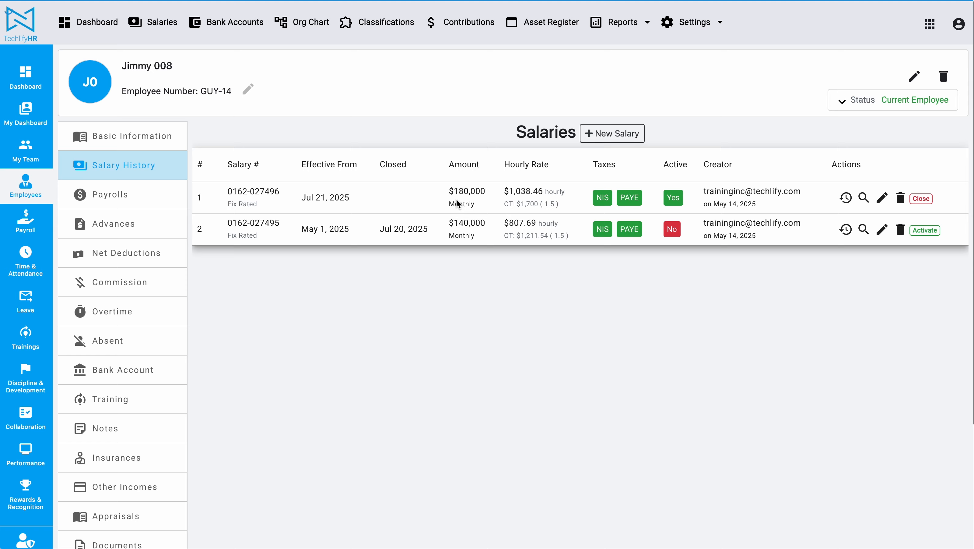
triple_click(410, 228)
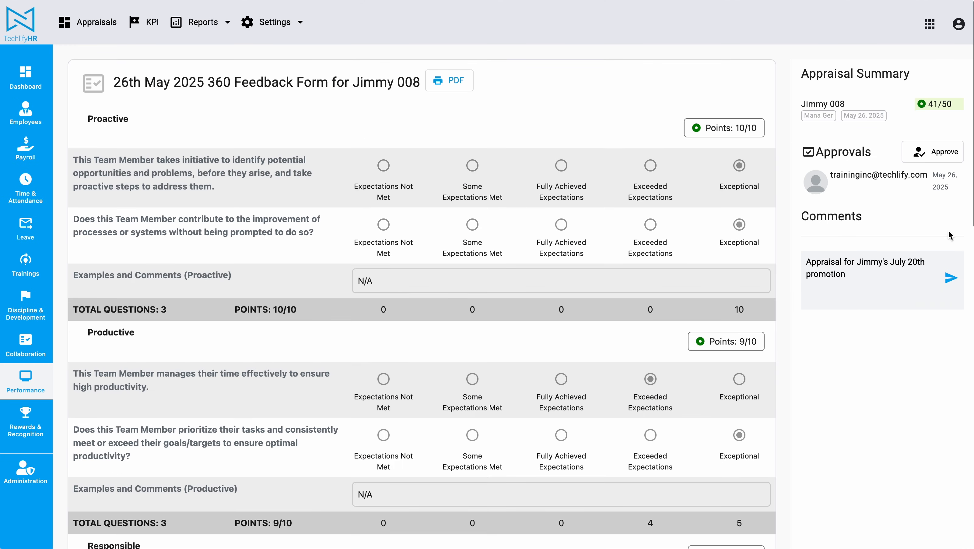
click(951, 278)
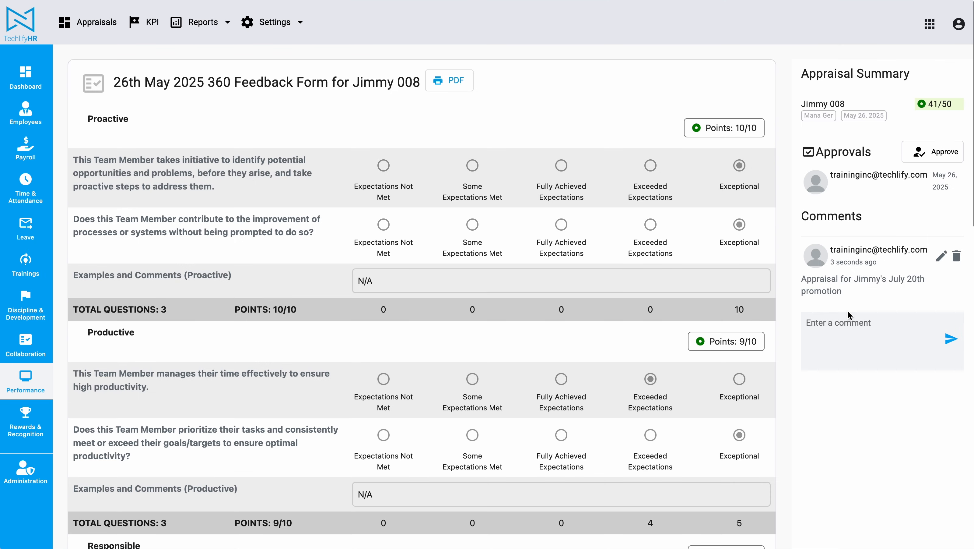
Step: Check the approval date, then return to the employee's Appraisals list
triple_click(939, 176)
click(864, 423)
click(815, 104)
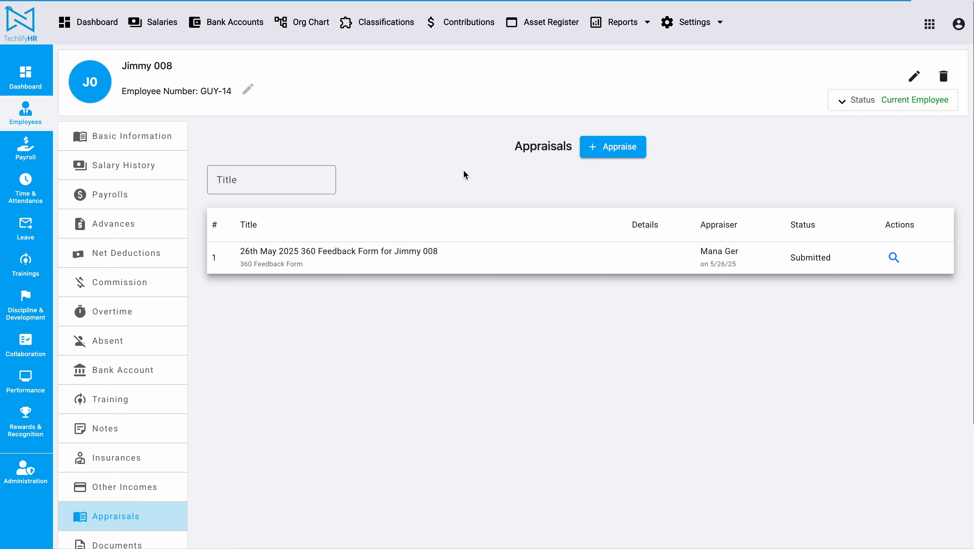
Step: Start another appraisal and enter 'Half-yearly appraisal' as its details
click(616, 148)
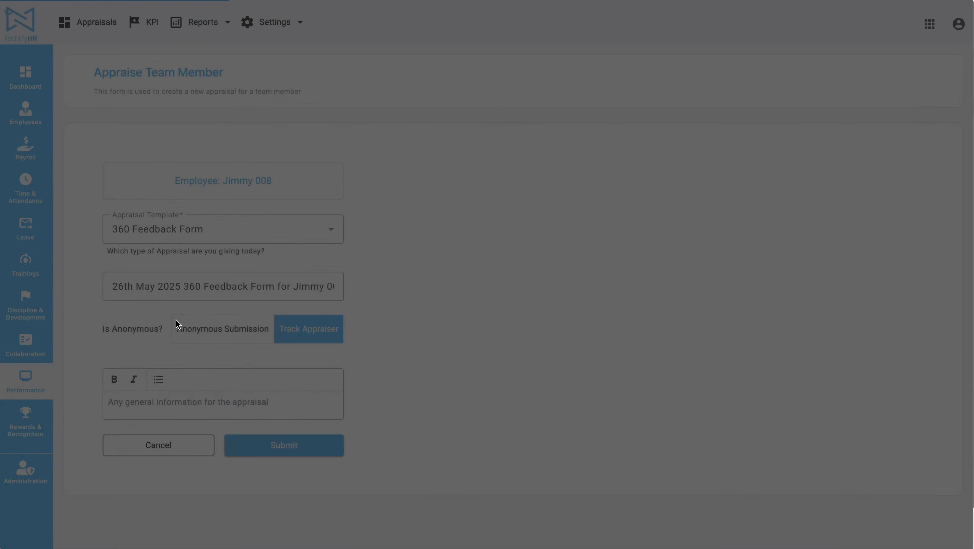
click(161, 405)
text(Hal)
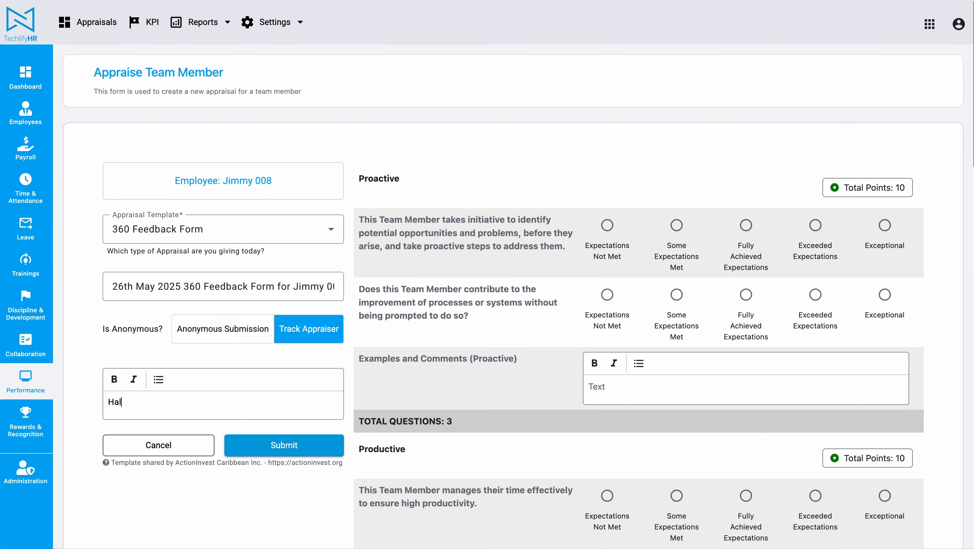
text(f-yearly appraisal)
Step: Rate Proactive Exceptional/Exceeded and Productive both Exceptional, with N/A comments
click(885, 225)
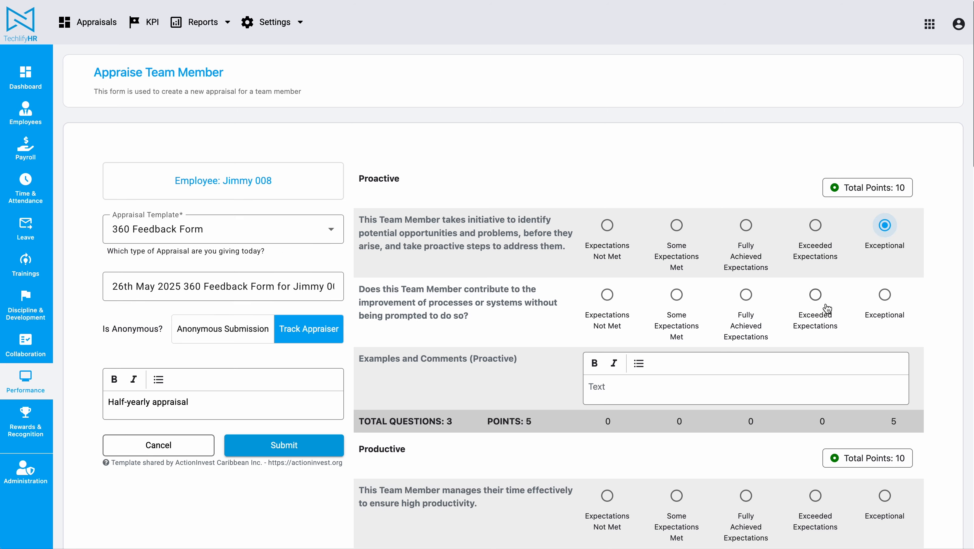
click(815, 294)
scroll(890, 253, down, 7)
click(748, 126)
text(N/A)
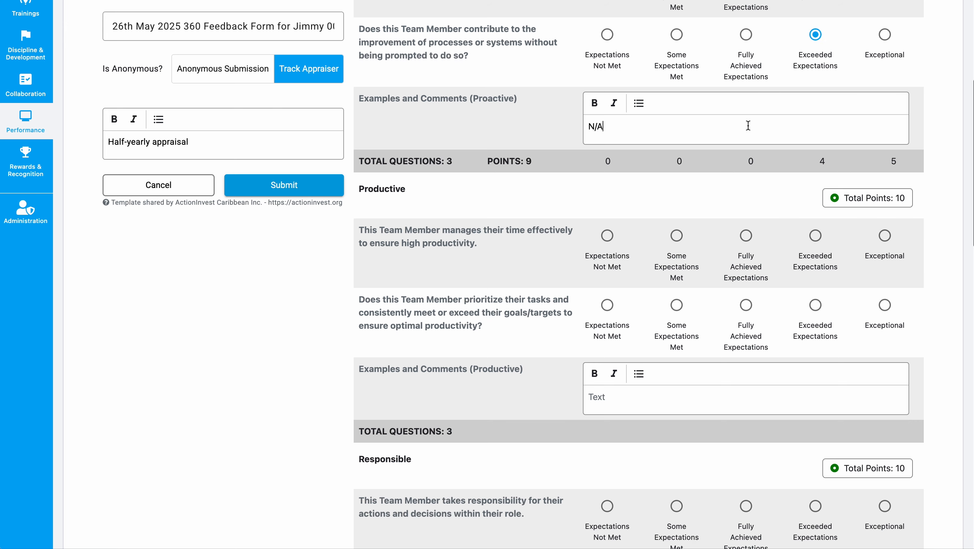
click(885, 235)
click(885, 305)
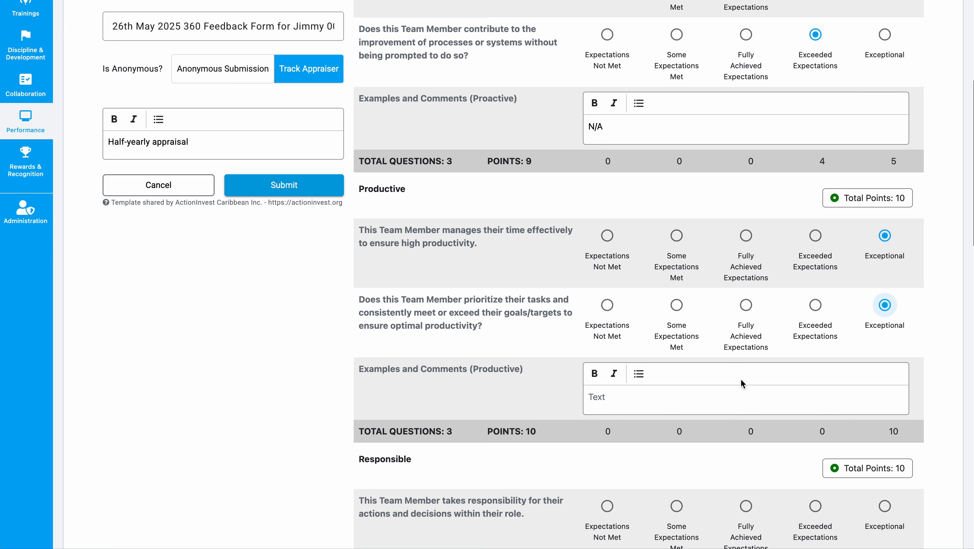
click(735, 390)
text(N/A)
Step: Rate Responsible Exceeded/Exceptional and Efficient both Exceeded Expectations, with N/A comments
scroll(736, 391, down, 9)
click(815, 159)
click(884, 229)
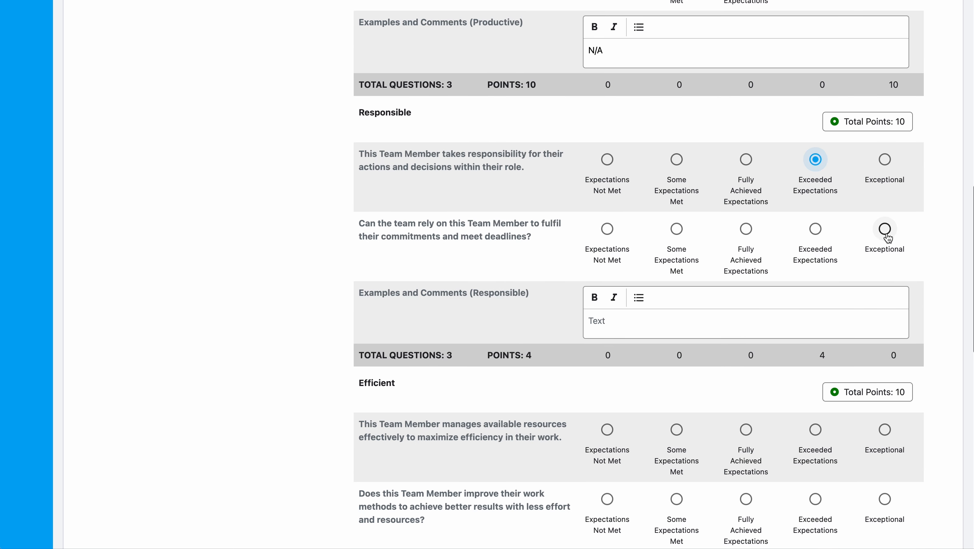
click(757, 332)
text(N/A)
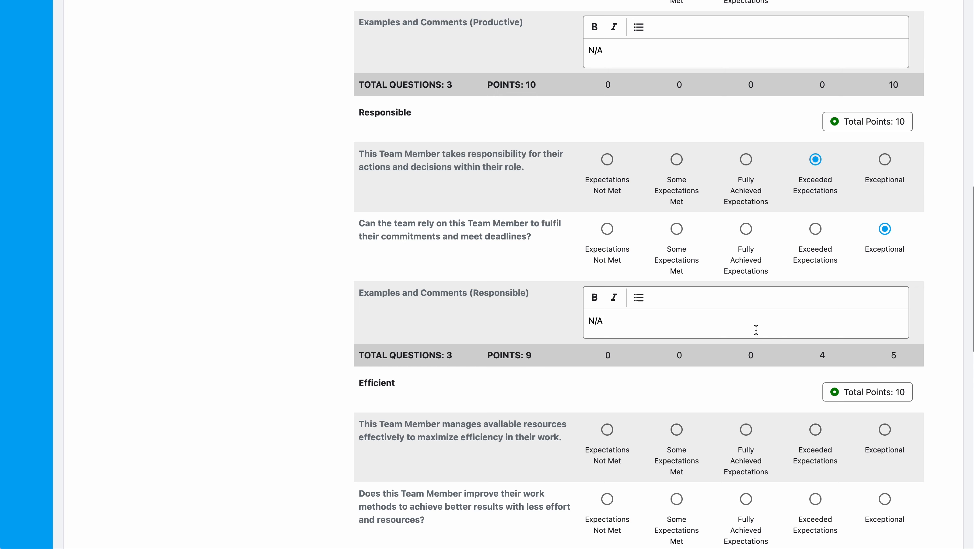
scroll(757, 330, down, 4)
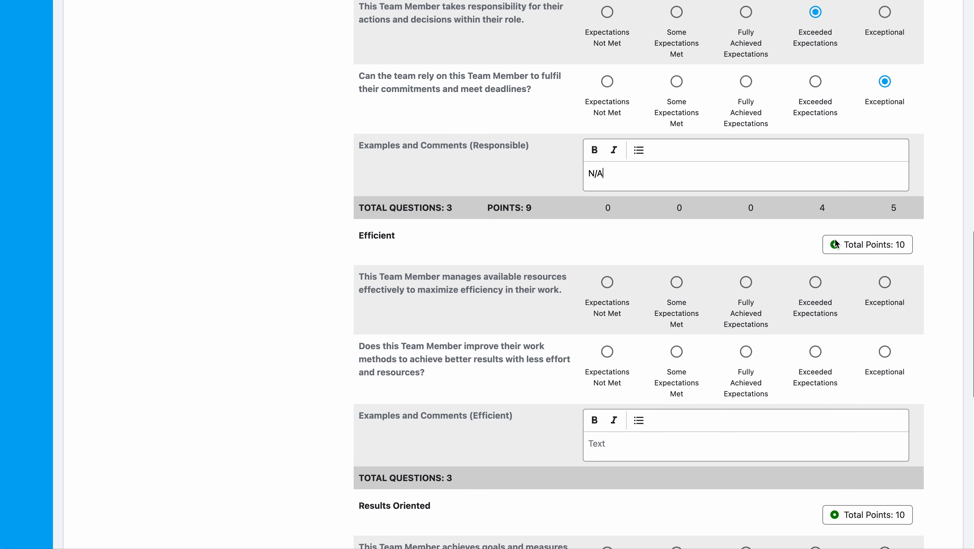
click(815, 282)
click(815, 351)
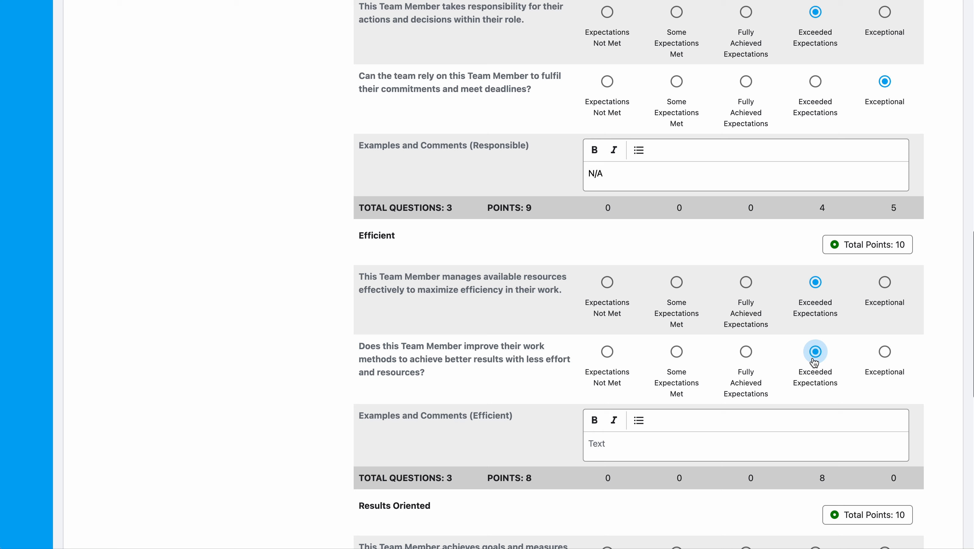
click(775, 442)
text(N/A)
Step: Rate Results Oriented Fully Achieved and Exceeded Expectations, commenting N/A
scroll(739, 384, down, 8)
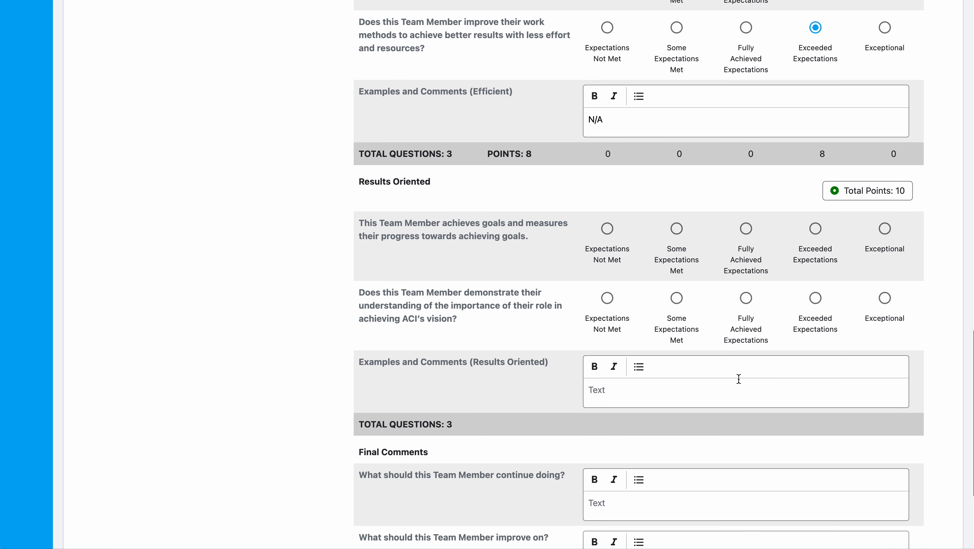
click(746, 228)
click(814, 299)
click(767, 386)
text(N/A)
Step: Enter N/A for continue, improve and stop doing, then submit the appraisal
scroll(766, 375, down, 5)
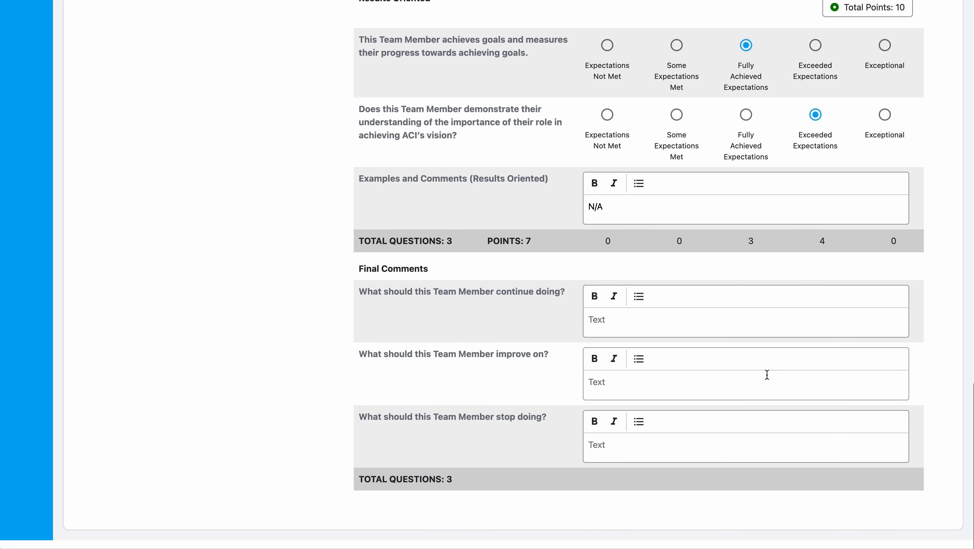
click(712, 330)
text(N/A)
click(689, 392)
text(N/A)
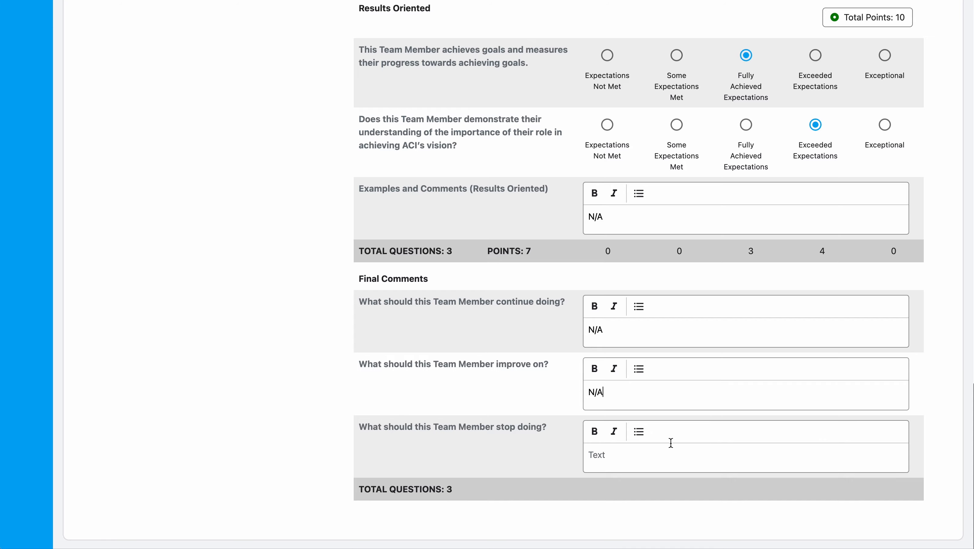
click(662, 466)
text(N/A)
scroll(422, 364, up, 20)
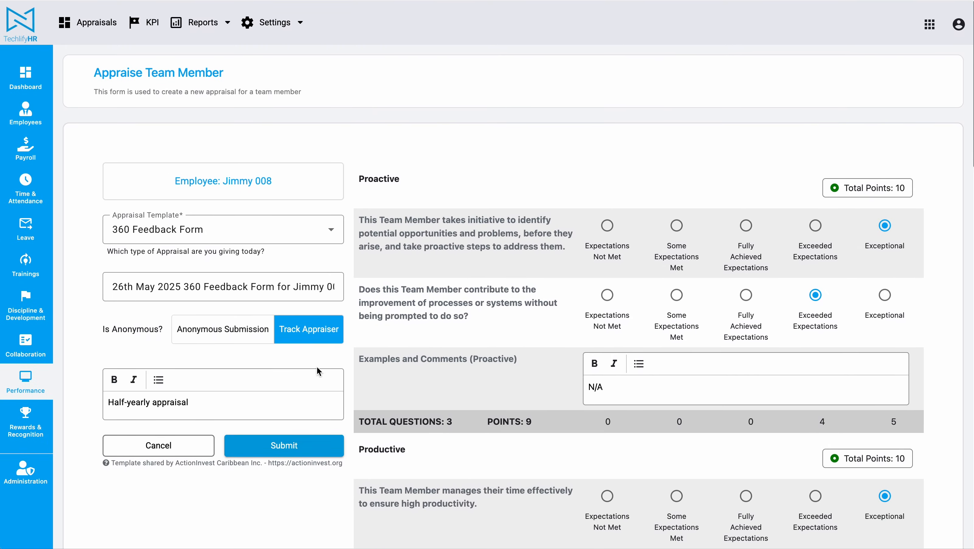
click(284, 445)
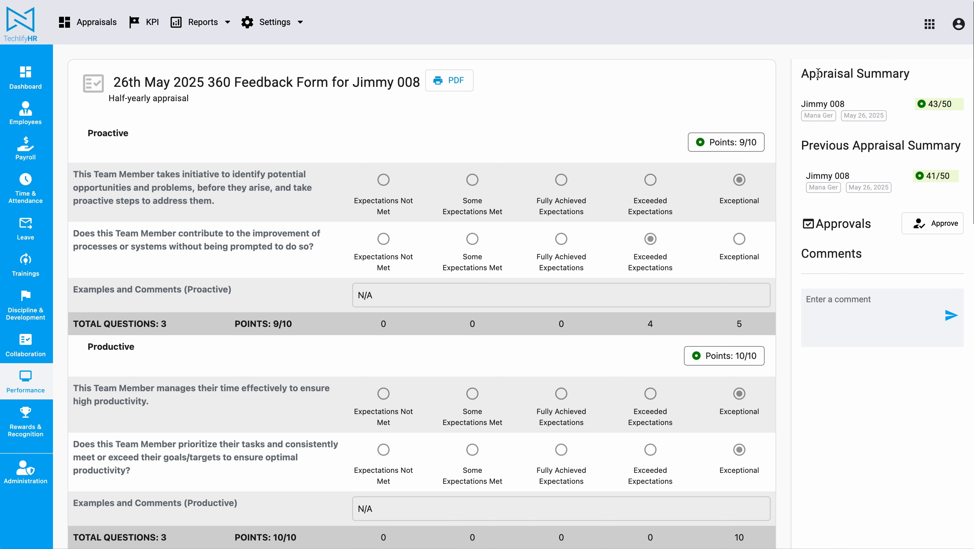
Step: Compare the new 43/50 summary score with the previous 41/50, then return to Jimmy 008's appraisals list
drag(803, 67, 951, 70)
click(952, 71)
double_click(933, 104)
drag(808, 146, 958, 197)
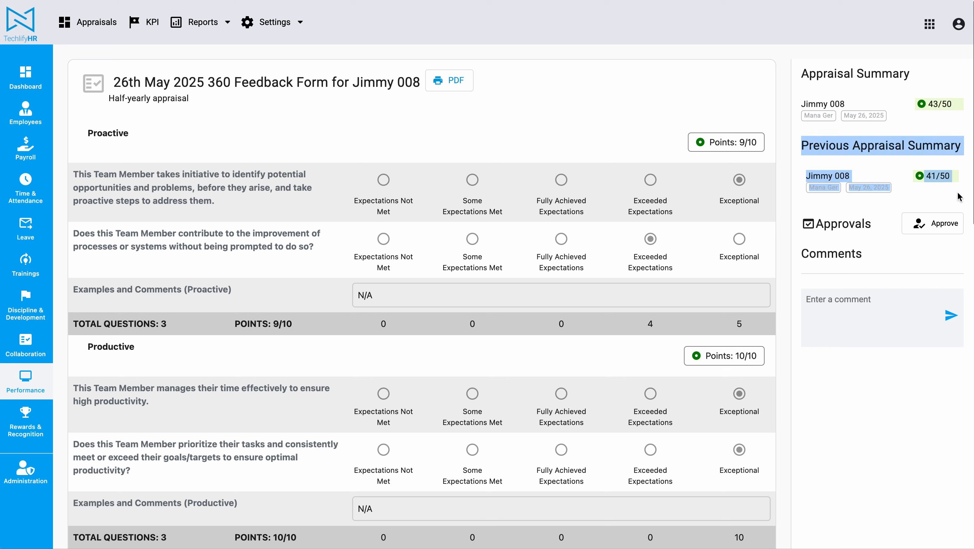
click(959, 197)
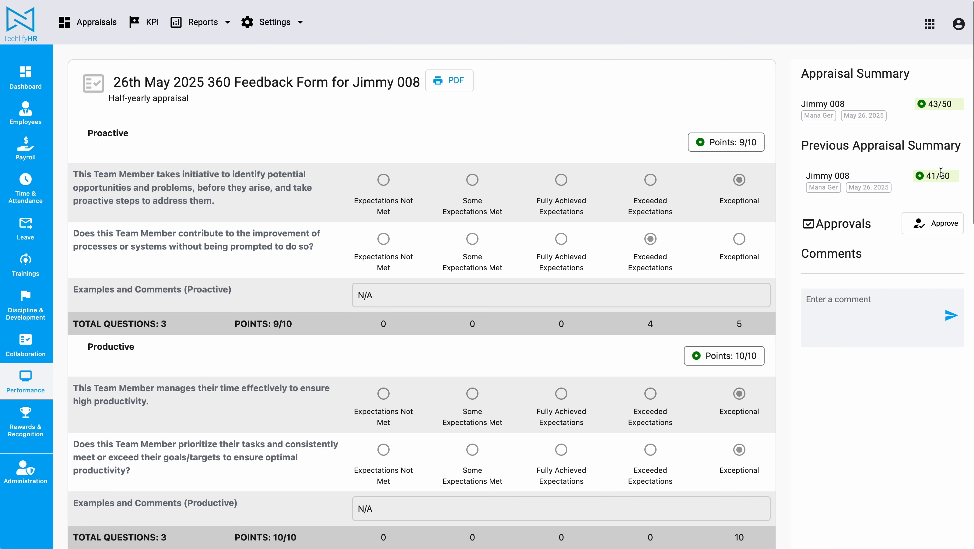
drag(931, 175, 948, 175)
click(835, 103)
click(824, 104)
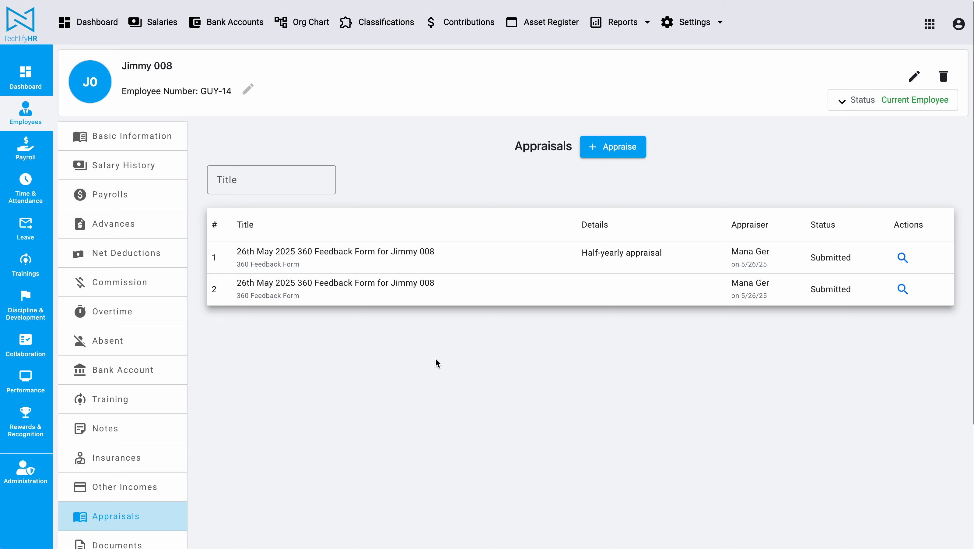
Step: Open the company-wide Performance appraisals and turn off the Unapproved filter so all appraisals show
click(25, 380)
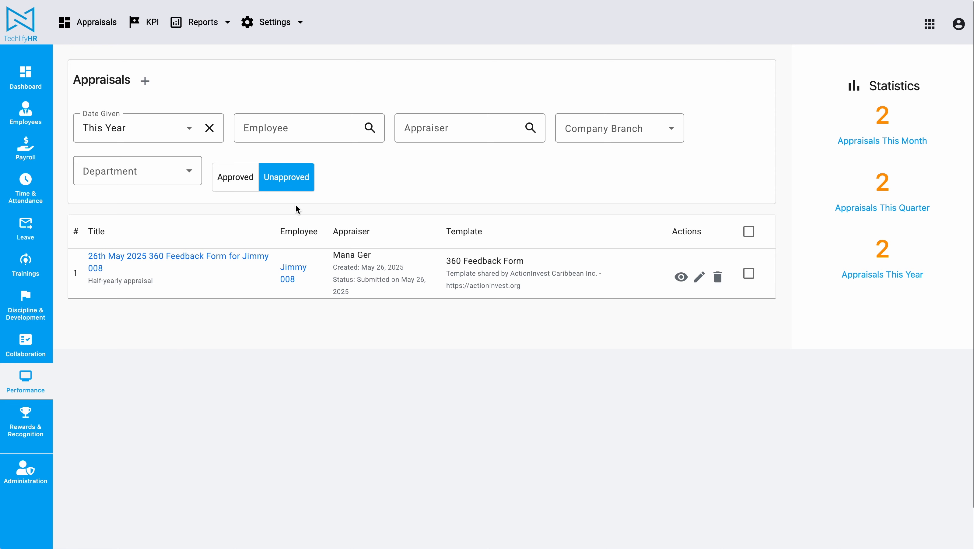
click(233, 189)
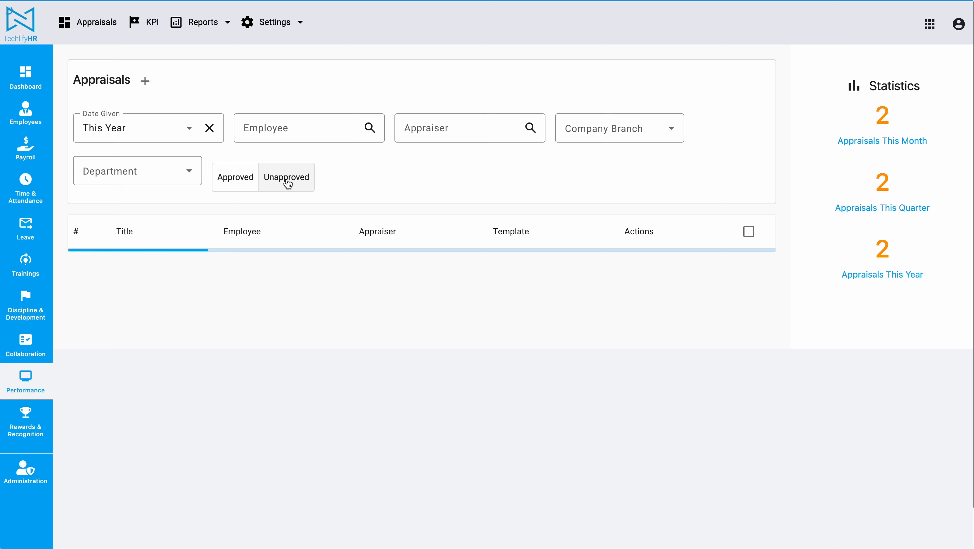